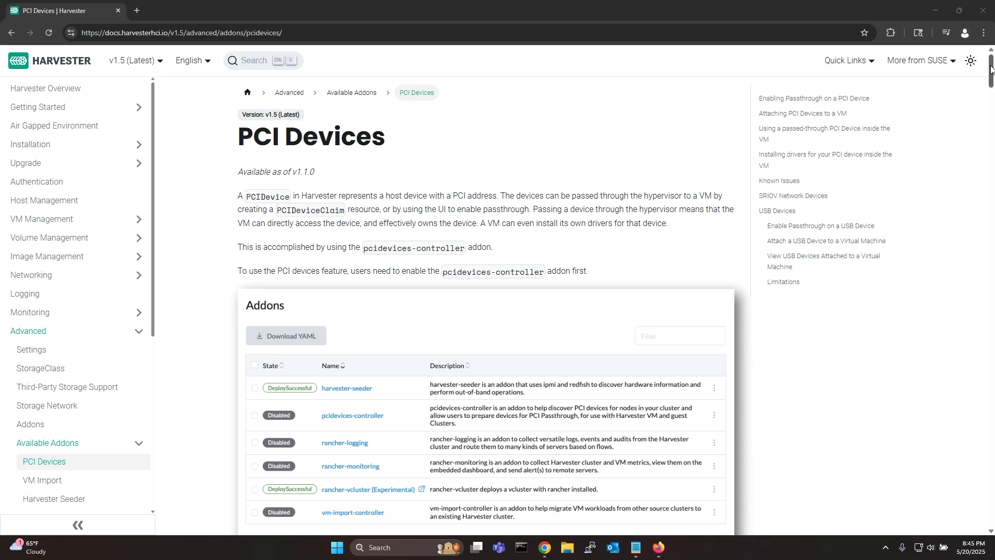
# Scroll the PCI Devices doc down to the pcidevices-controller Addons table.
pyautogui.moveTo(989, 71); pyautogui.dragTo(980, 283)
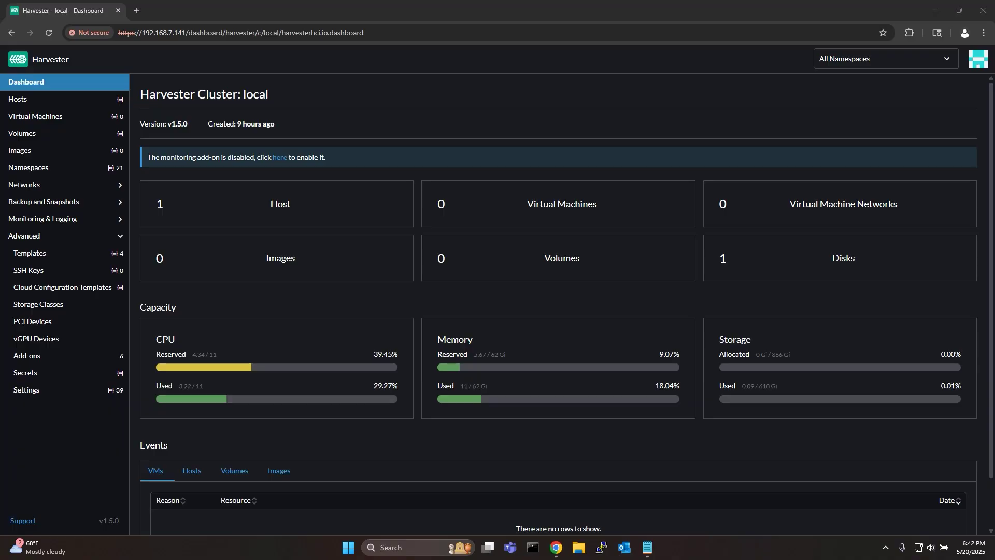
# Enable the pcidevices-controller add-on through the PCI Devices warning link and save.
pyautogui.click(33, 322)
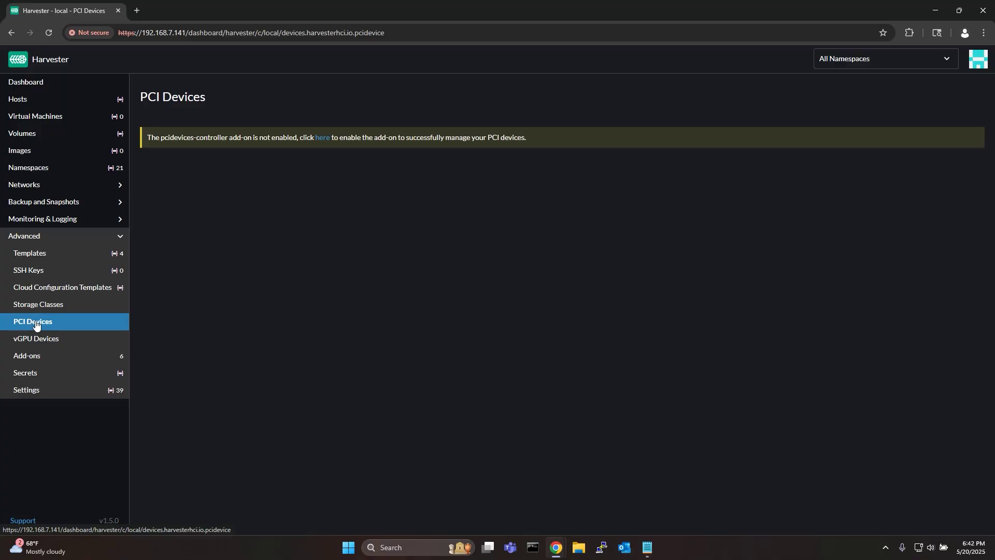
pyautogui.click(327, 138)
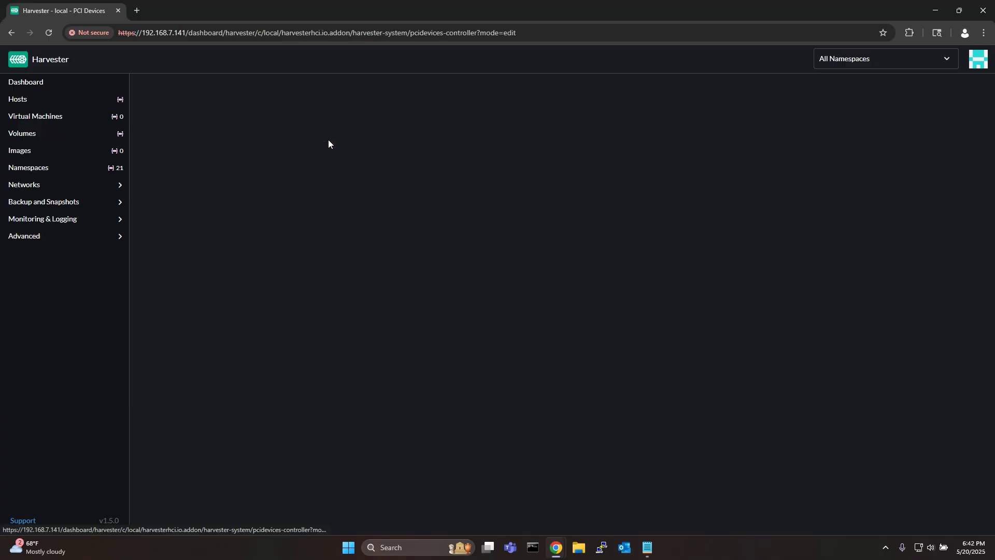
pyautogui.click(271, 164)
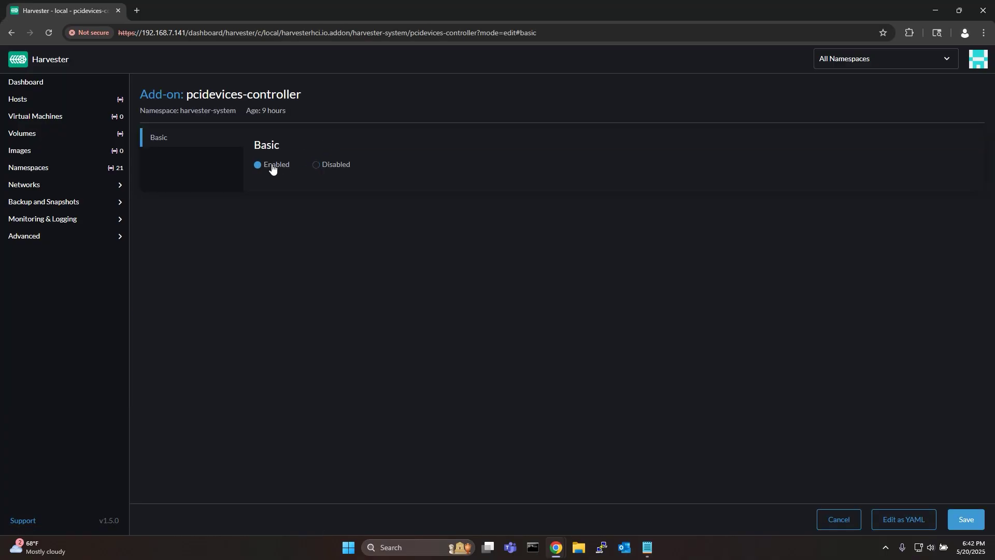
pyautogui.click(965, 521)
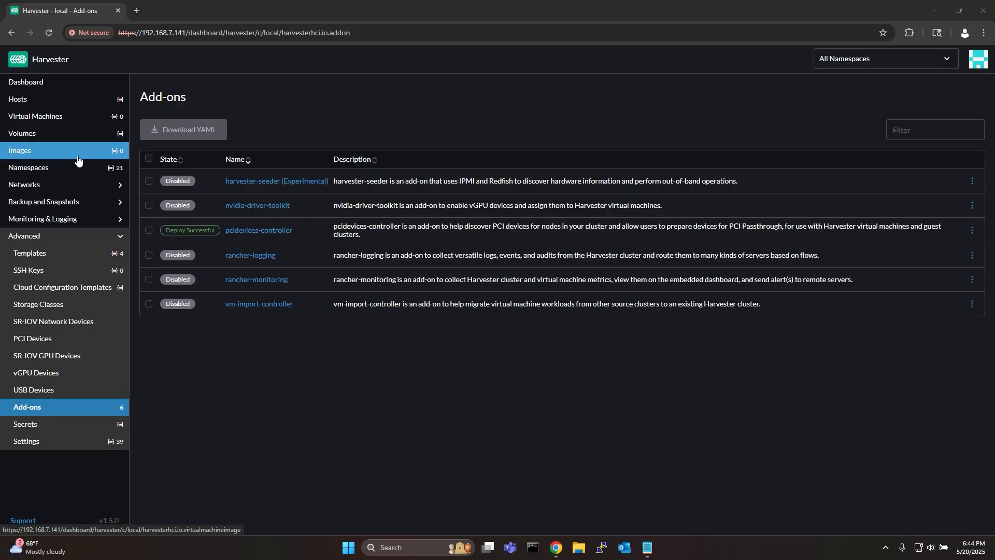
# Create the noble-server-cloudimg-amd64.img image from the pasted Ubuntu noble cloud-image URL.
pyautogui.click(20, 151)
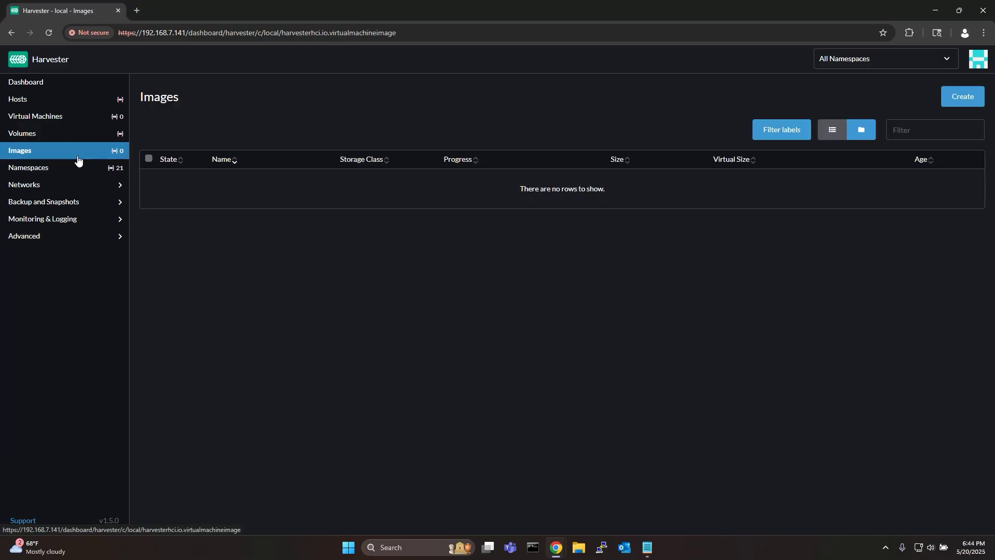
pyautogui.click(969, 101)
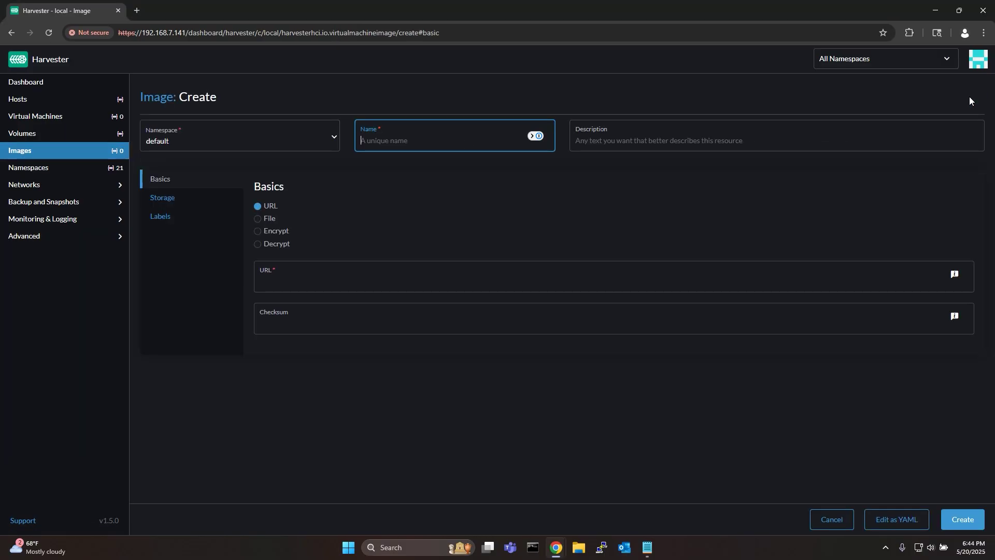
pyautogui.click(341, 281)
pyautogui.write('https://cloud-images.ubuntu.com/noble/current/noble-server-cloudimg-amd64.img')
pyautogui.click(390, 236)
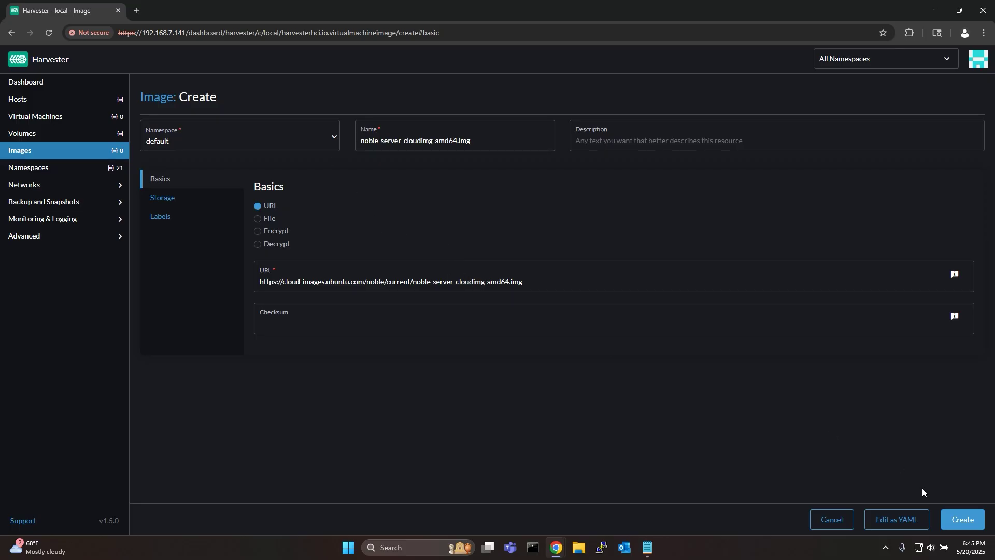
pyautogui.click(959, 518)
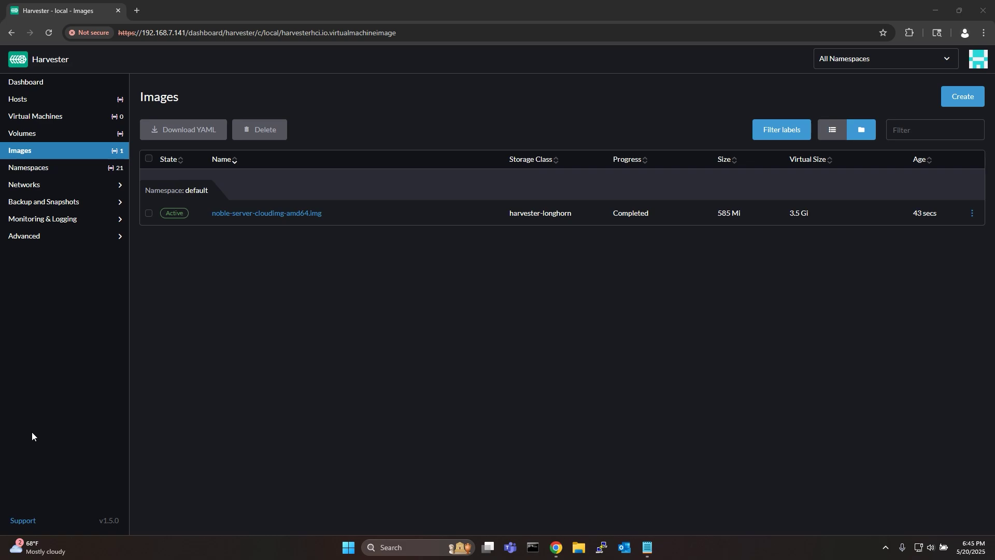
# Create default-vm-network as an UntaggedNetwork on the mgmt cluster network.
pyautogui.click(81, 184)
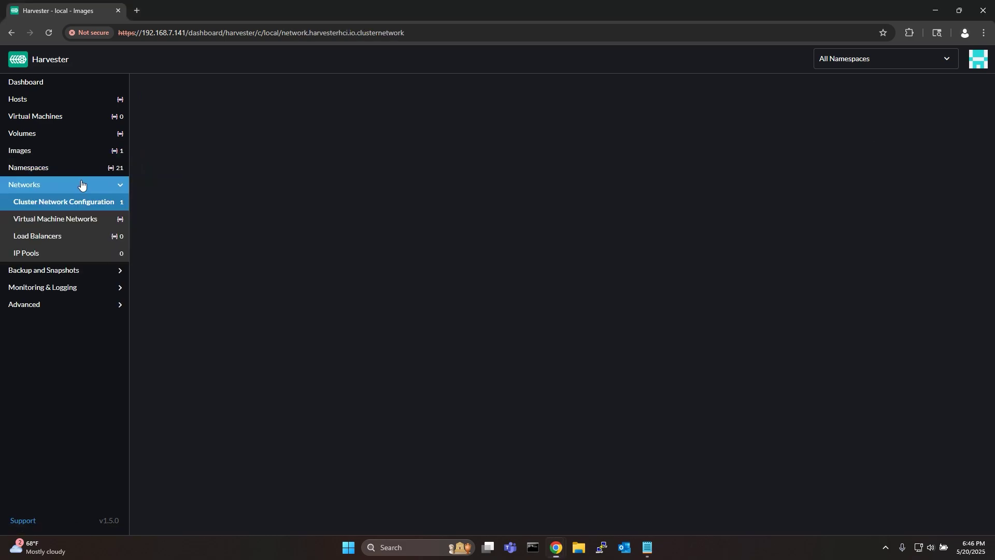
pyautogui.click(84, 223)
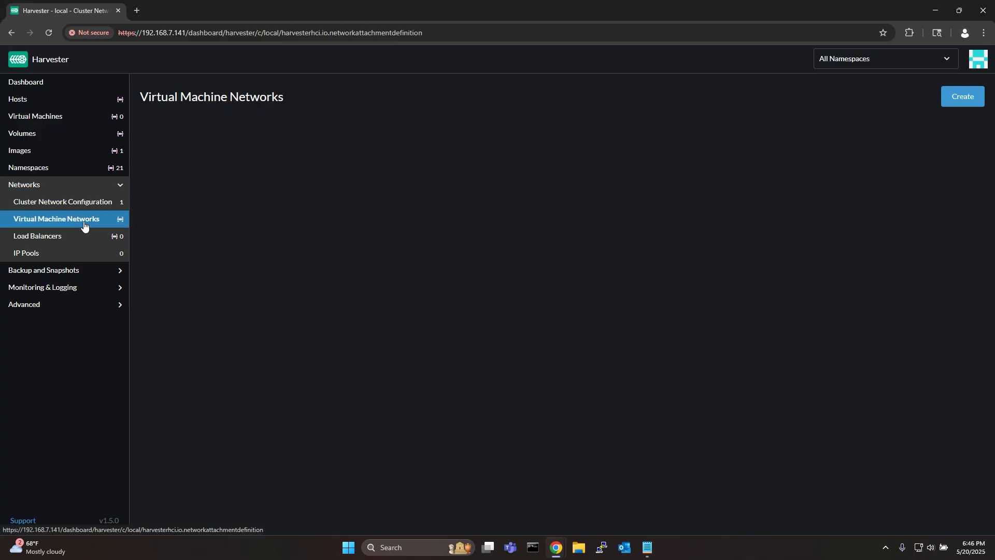
pyautogui.click(962, 96)
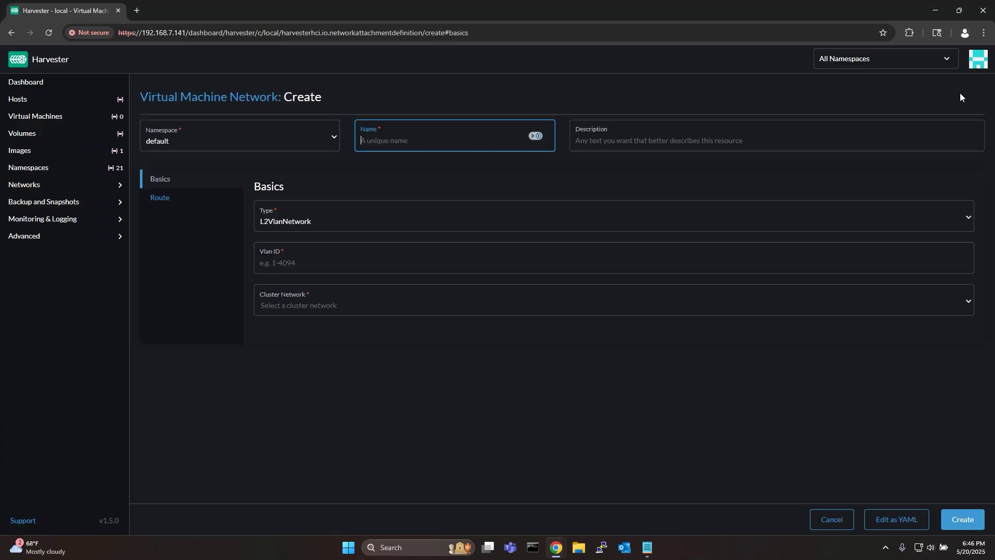
pyautogui.write('default-vm-network')
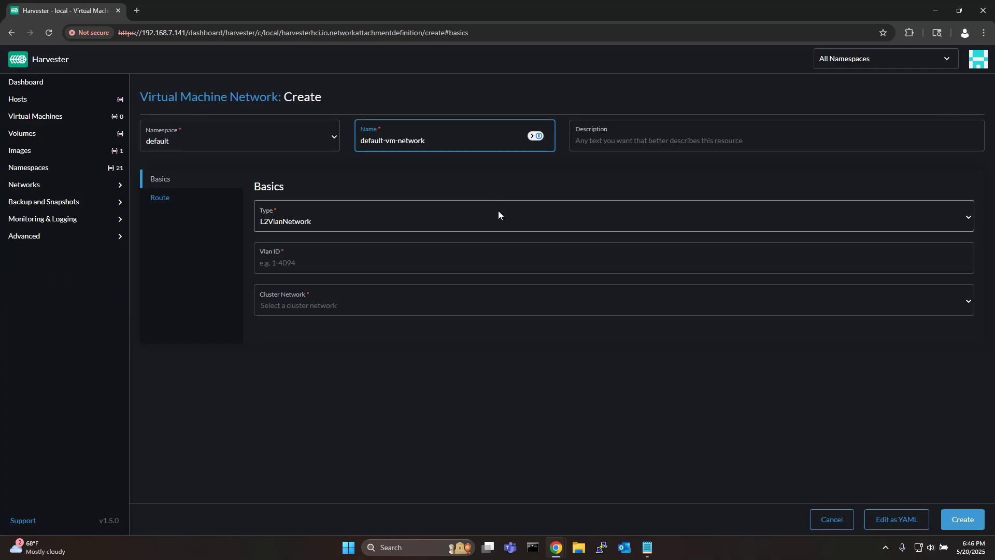
pyautogui.click(497, 217)
pyautogui.click(458, 253)
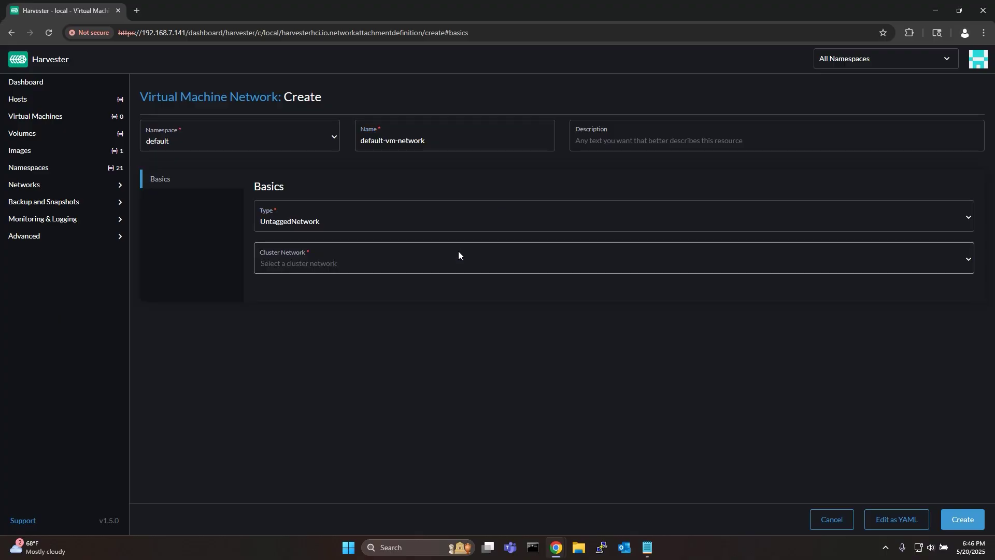
pyautogui.click(452, 263)
pyautogui.click(428, 285)
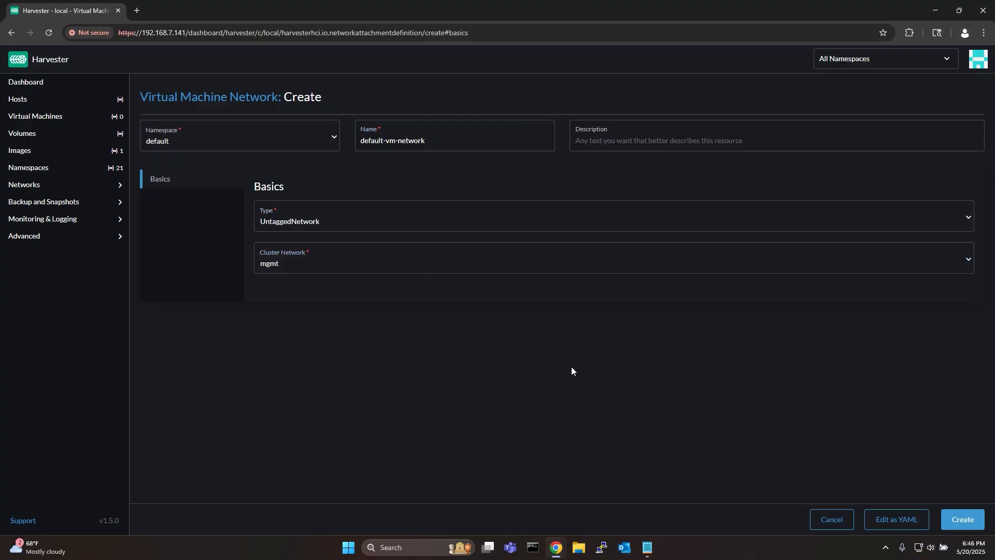
pyautogui.click(962, 518)
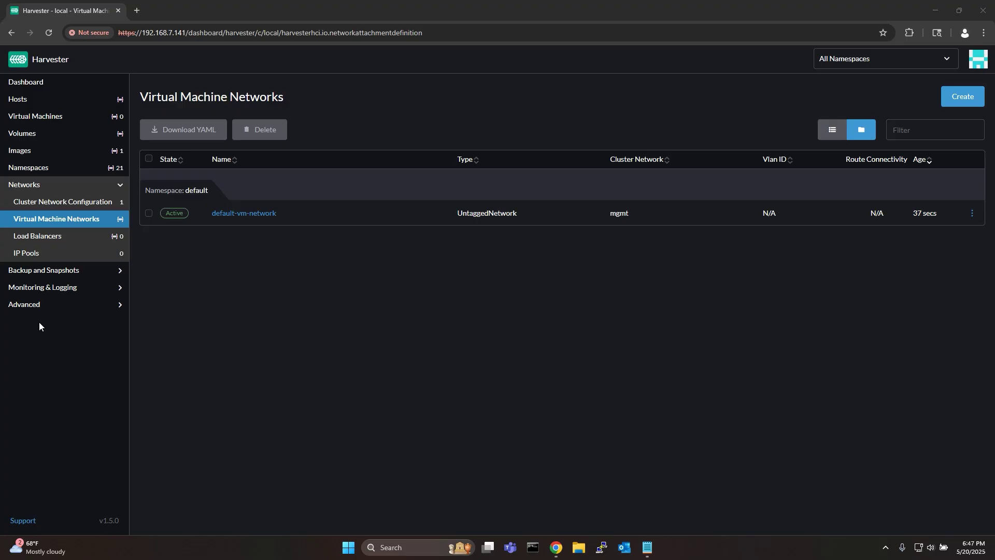
pyautogui.click(40, 304)
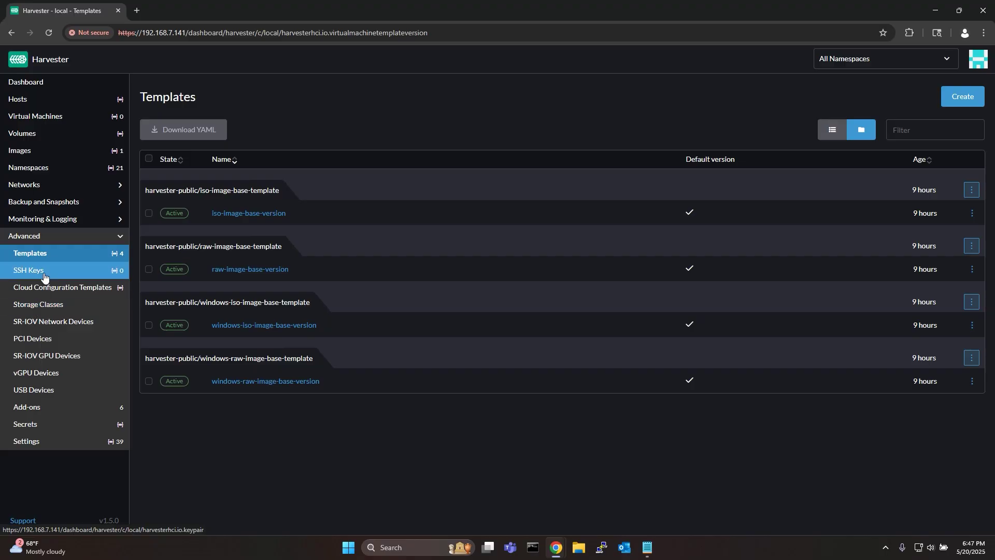
# Add the kasm-ssh-key SSH key with its pasted public key to the default namespace.
pyautogui.click(43, 274)
pyautogui.click(971, 99)
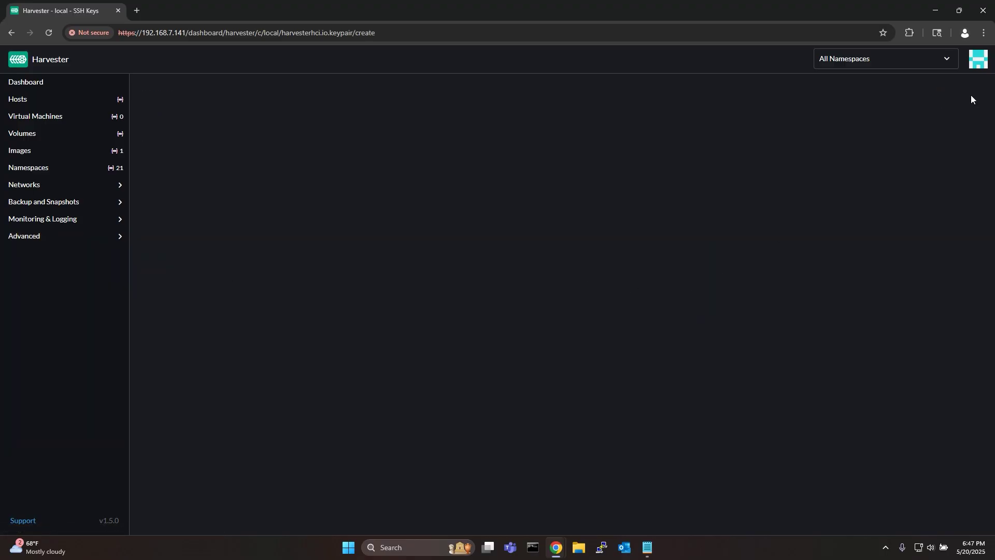
pyautogui.write('kasm-ssh-key')
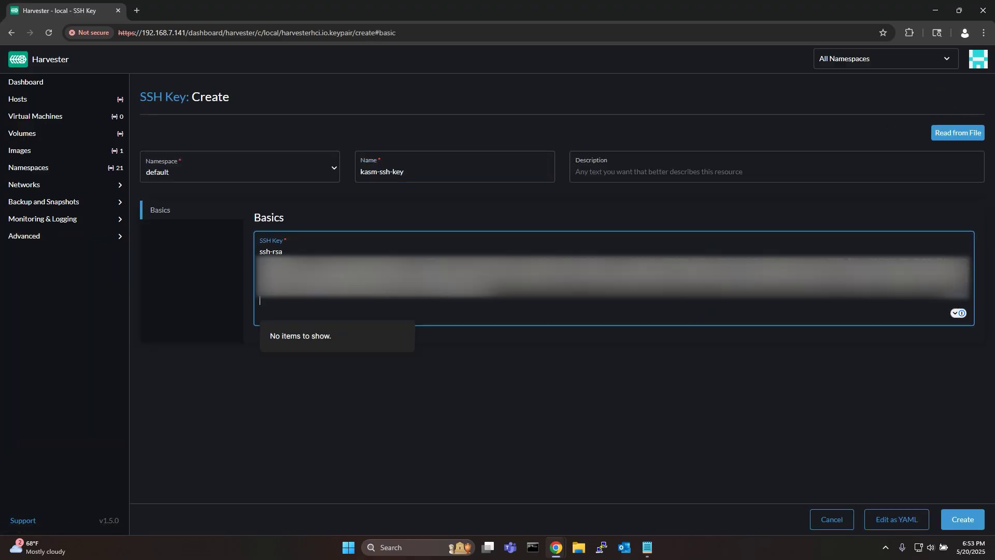
pyautogui.click(507, 388)
pyautogui.click(958, 518)
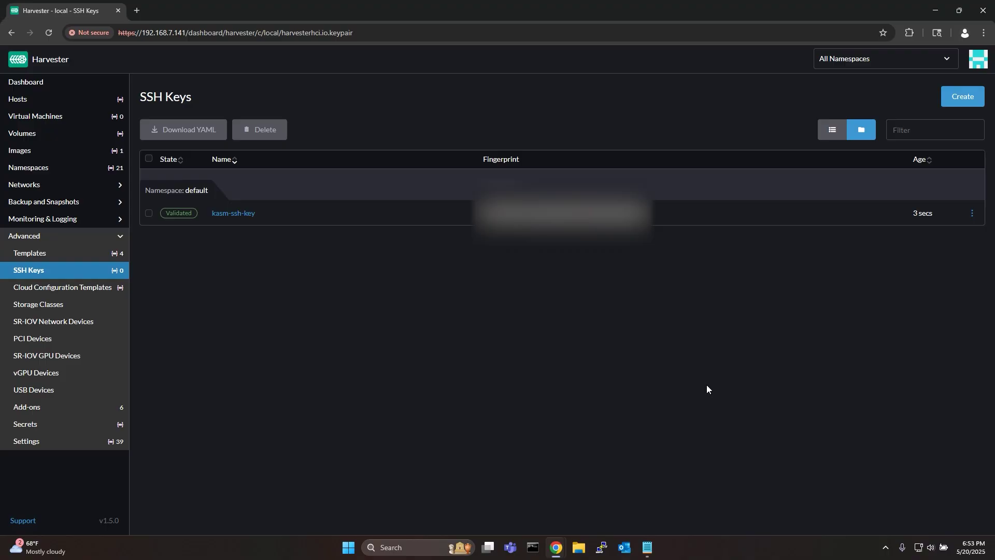
pyautogui.click(59, 120)
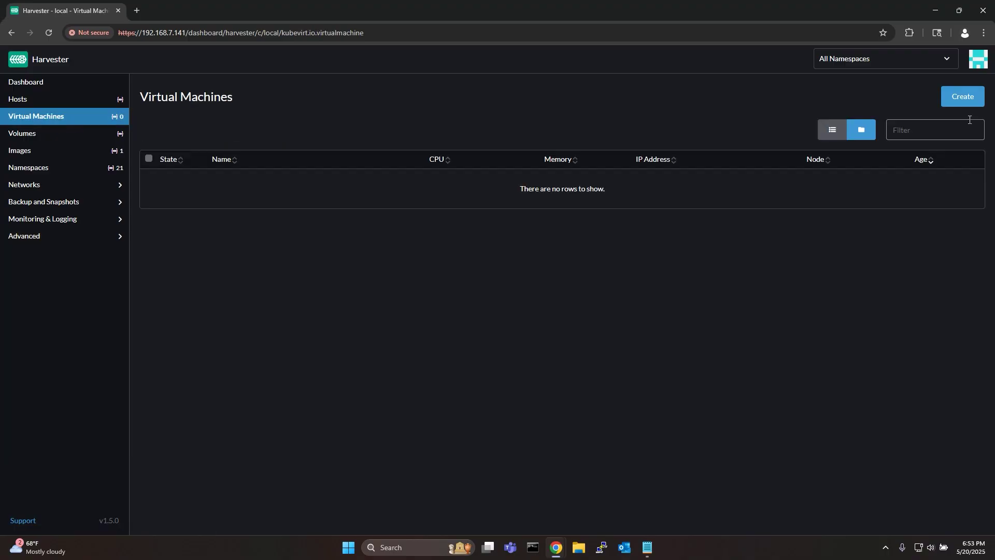
# Start a new VM named kasm-gpu with 4 CPUs, 8 memory and kasm-ssh-key attached.
pyautogui.click(963, 98)
pyautogui.write('kasm-gpu')
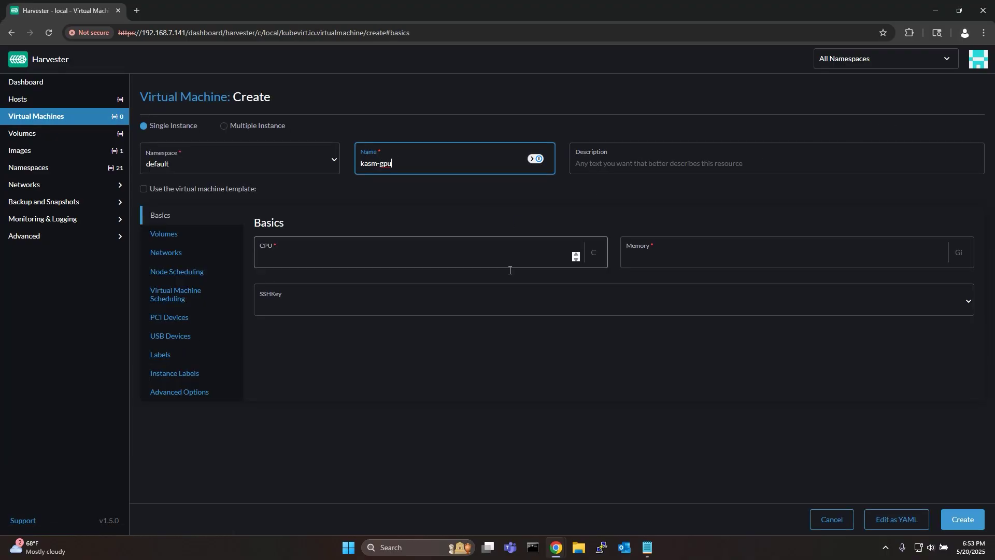
pyautogui.click(426, 258)
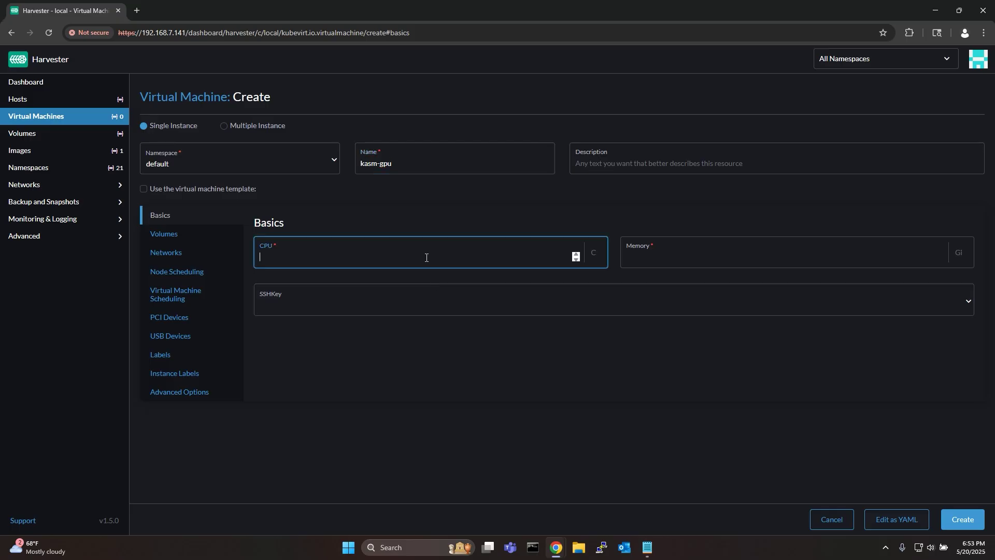
pyautogui.write('4')
pyautogui.click(658, 258)
pyautogui.write('8')
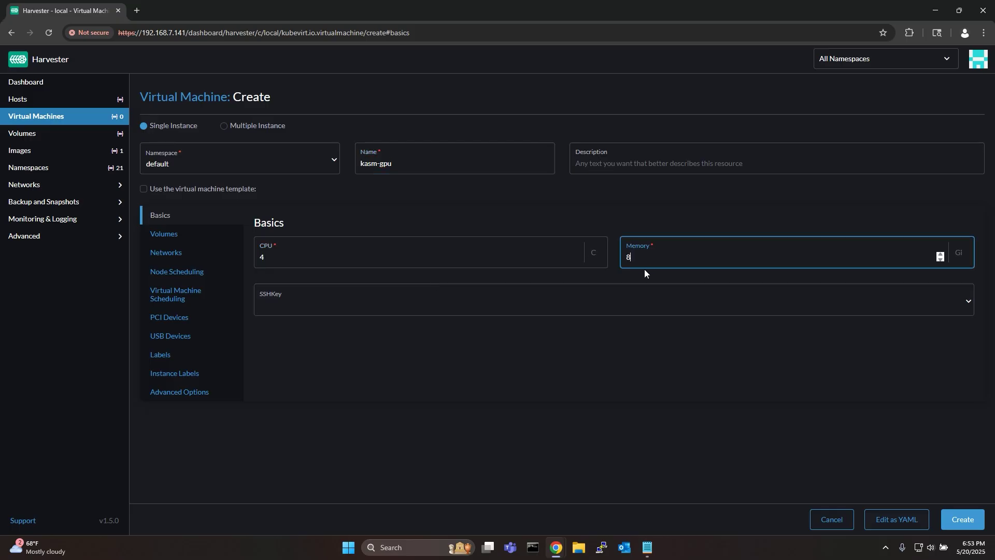
pyautogui.click(561, 296)
pyautogui.click(417, 337)
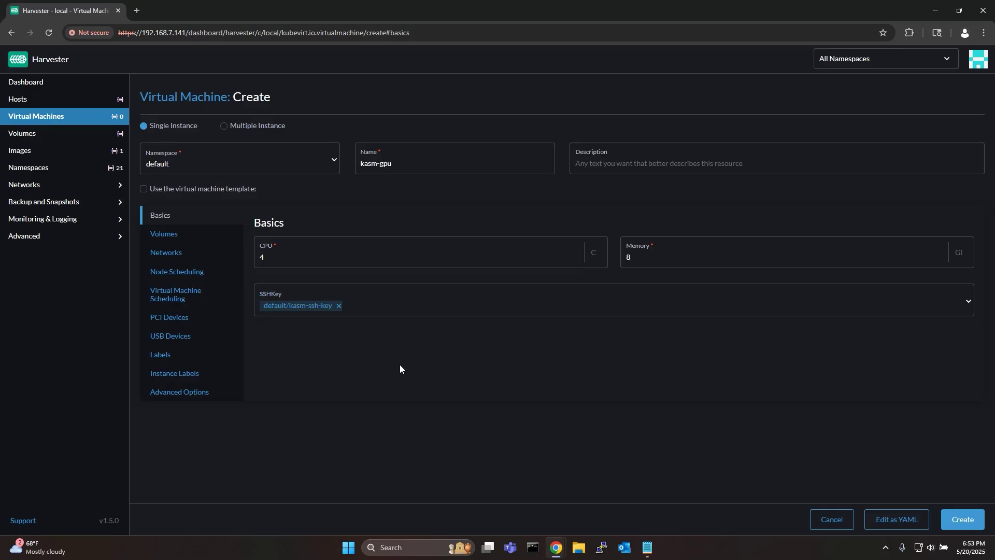
# Use the noble cloud image for the VM's boot disk and adjust the disk size.
pyautogui.click(205, 238)
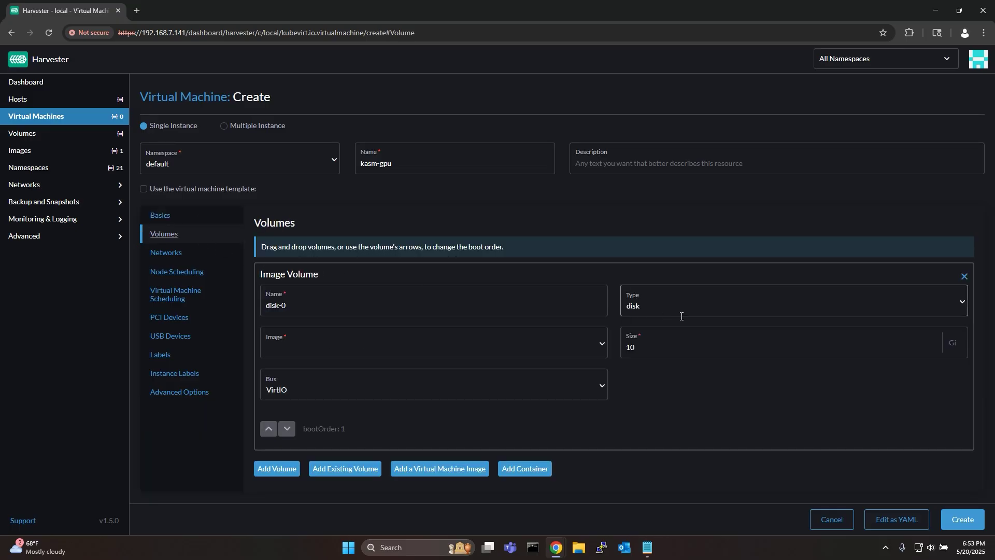
pyautogui.click(555, 343)
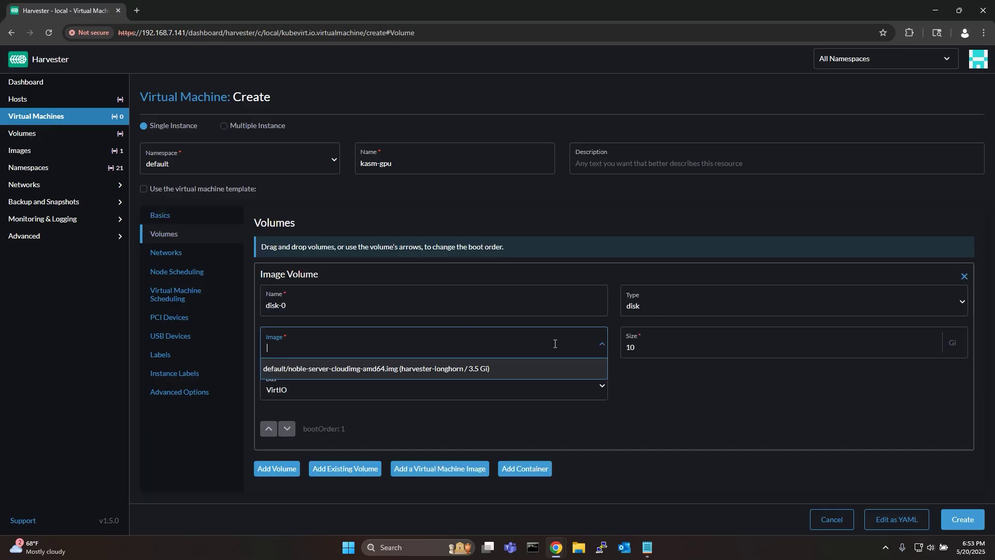
pyautogui.click(486, 369)
pyautogui.click(656, 350)
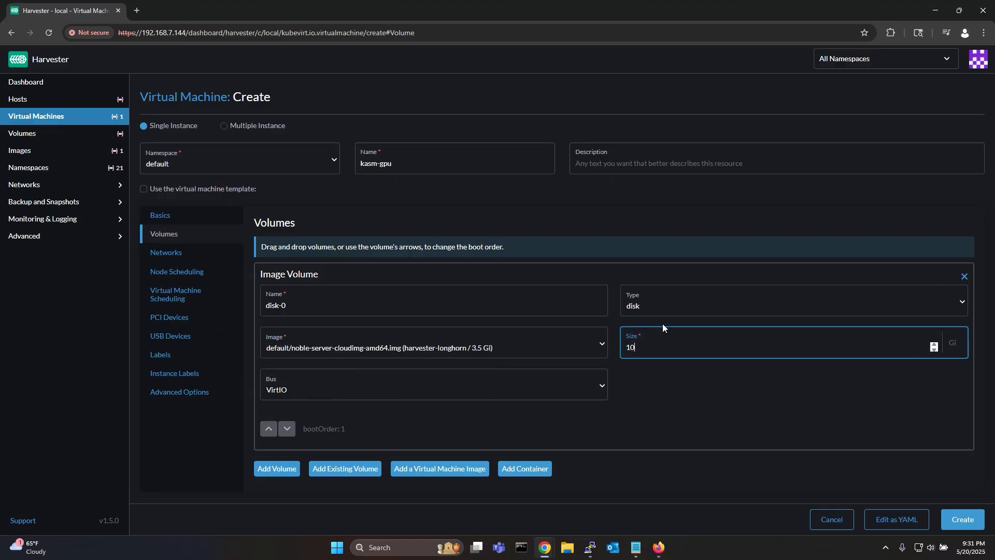
pyautogui.write('0')
# Connect the VM's network interface to default/default-vm-network.
pyautogui.click(674, 385)
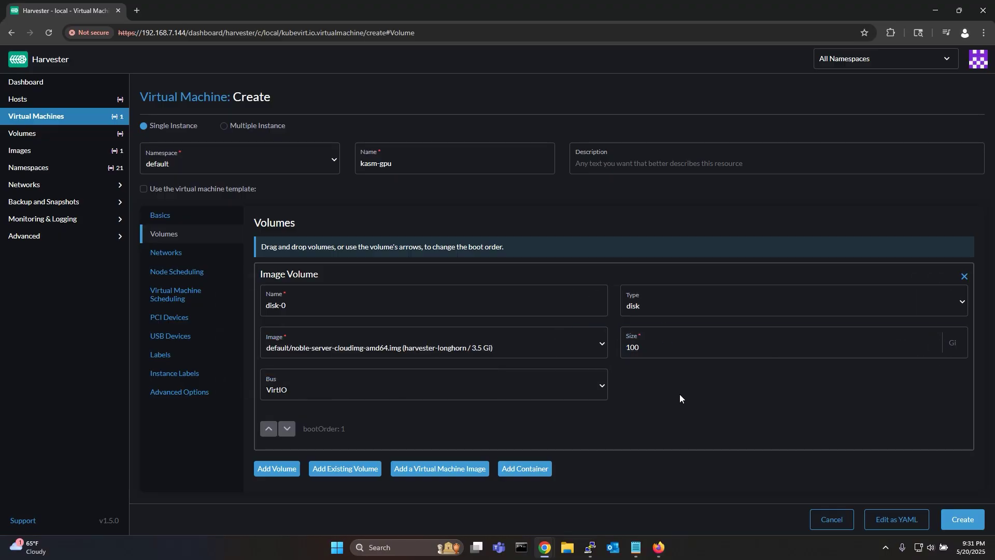
pyautogui.click(173, 255)
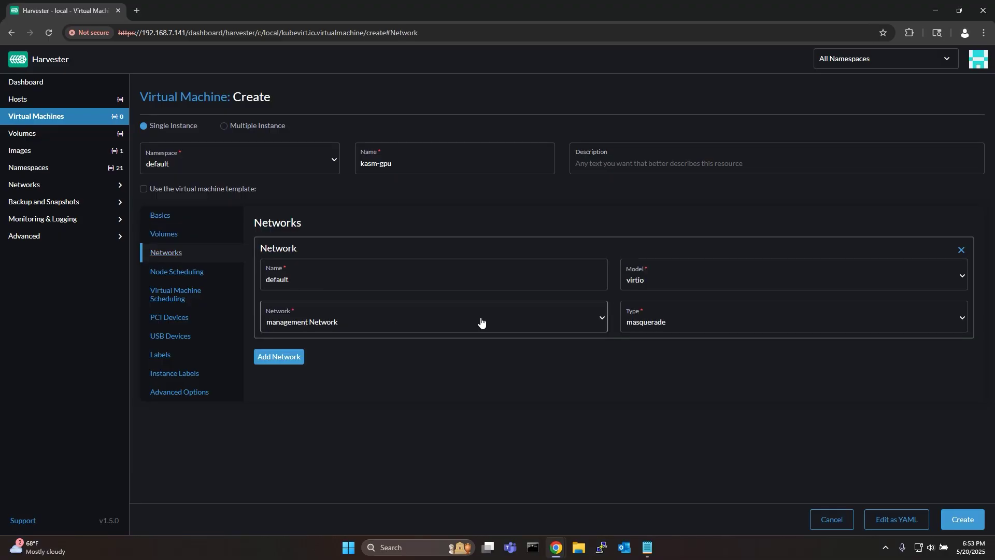
pyautogui.click(481, 321)
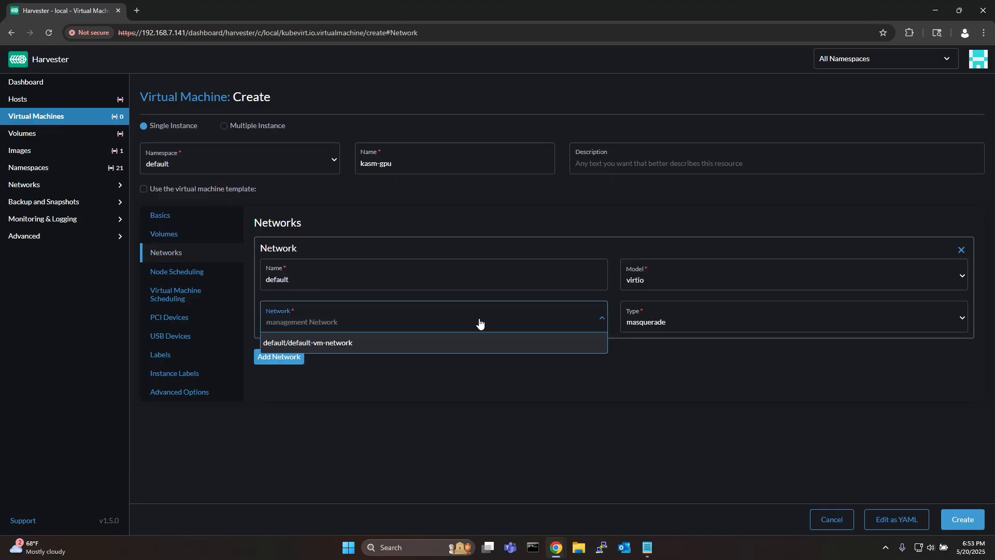
pyautogui.click(400, 341)
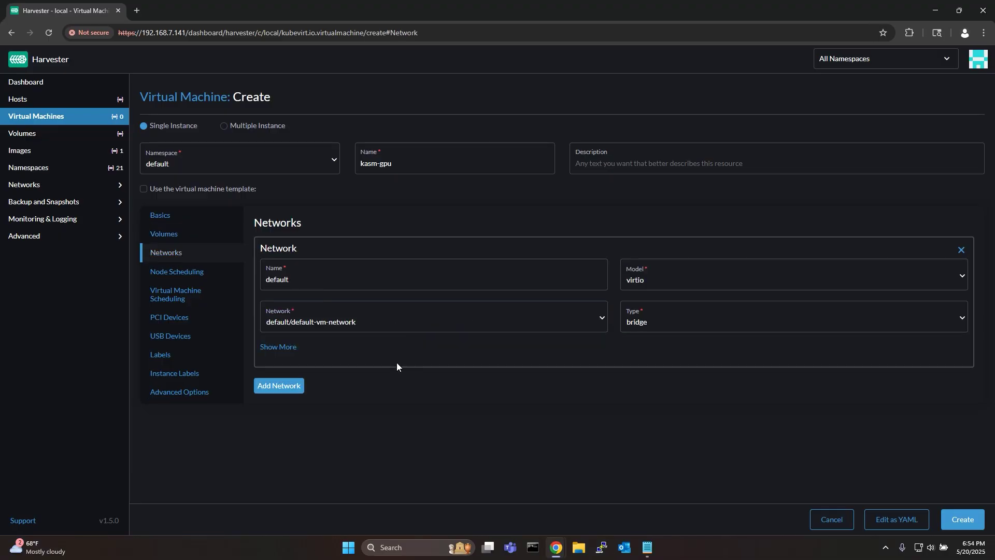
pyautogui.click(183, 322)
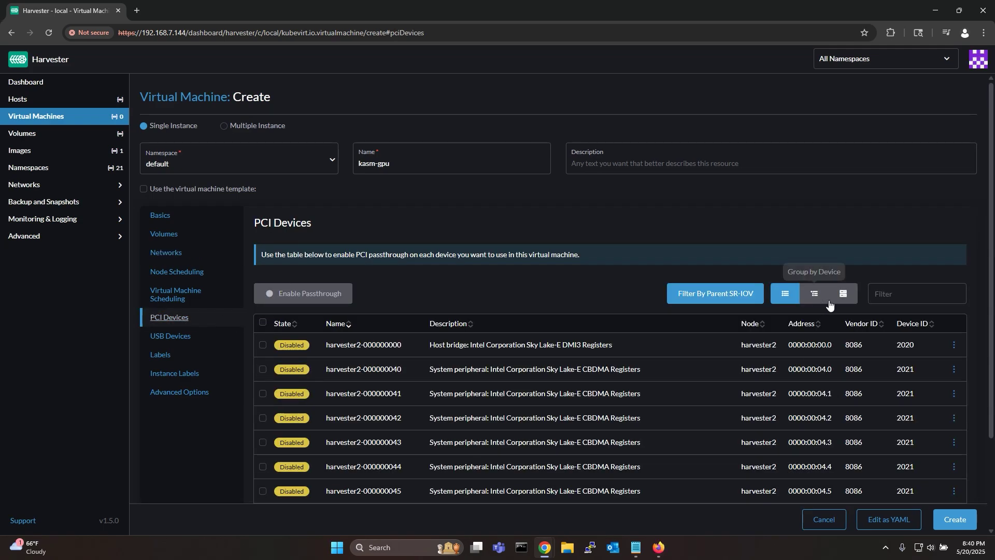
# Filter for nvidia and enable passthrough on both GA106 devices, the RTX A2000 GPU and audio.
pyautogui.click(910, 285)
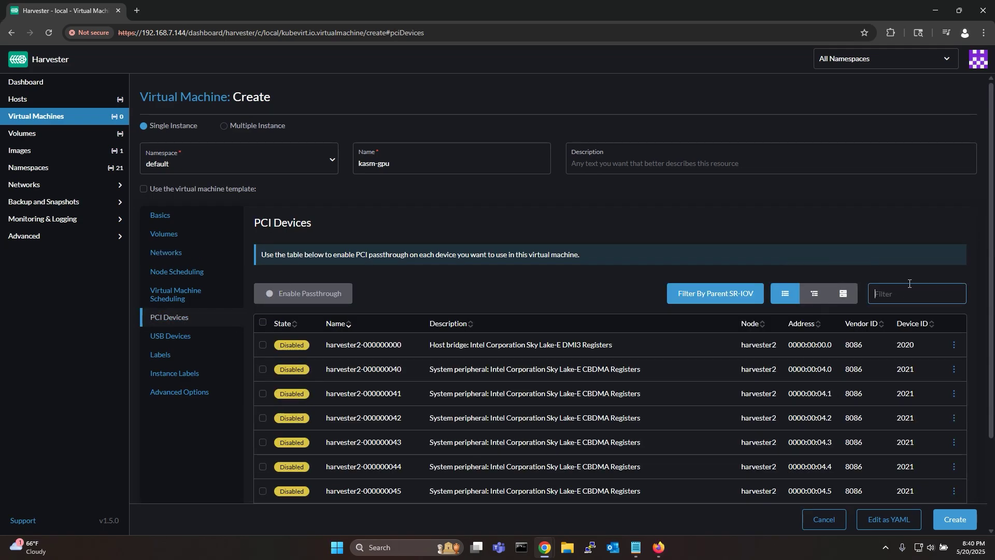
pyautogui.write('nvidia')
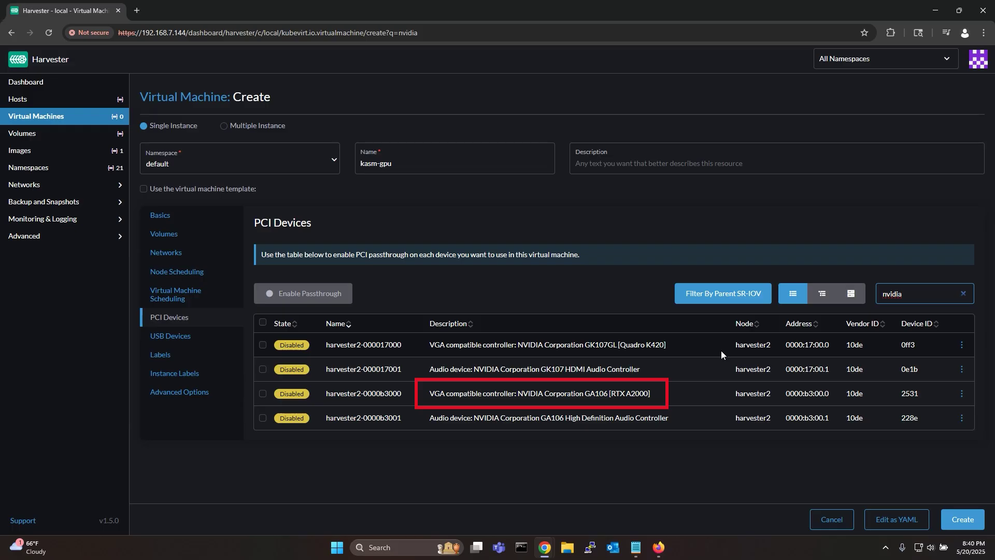
pyautogui.click(263, 394)
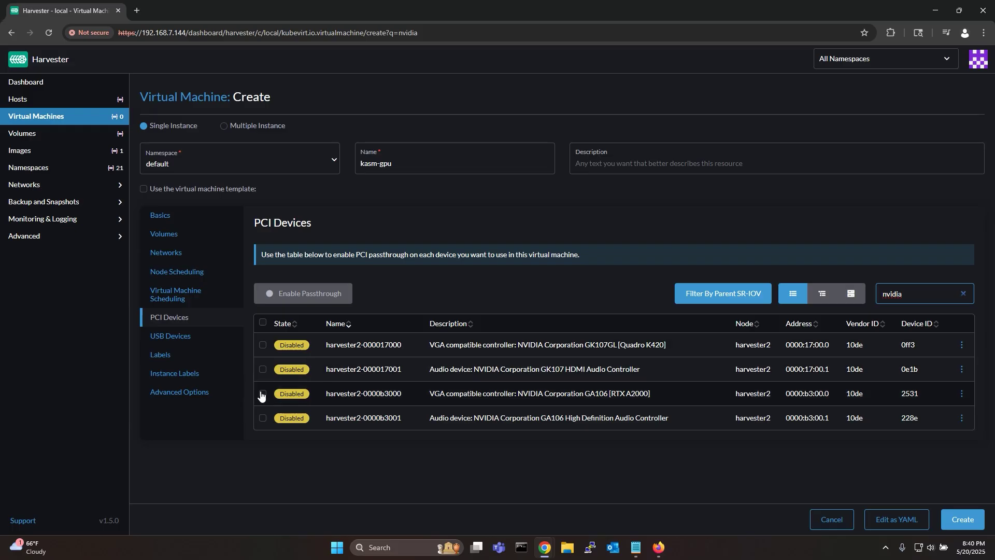
pyautogui.click(263, 418)
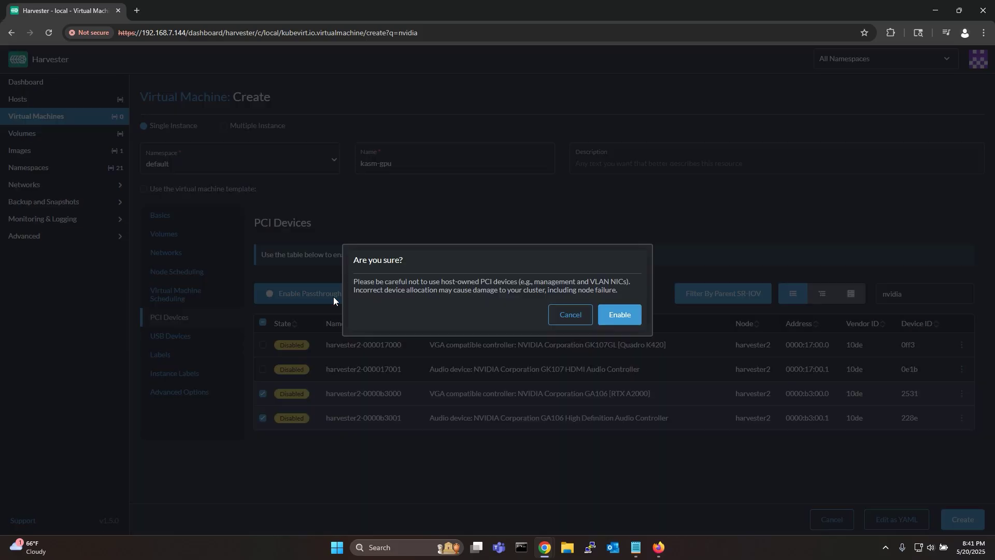
pyautogui.click(631, 316)
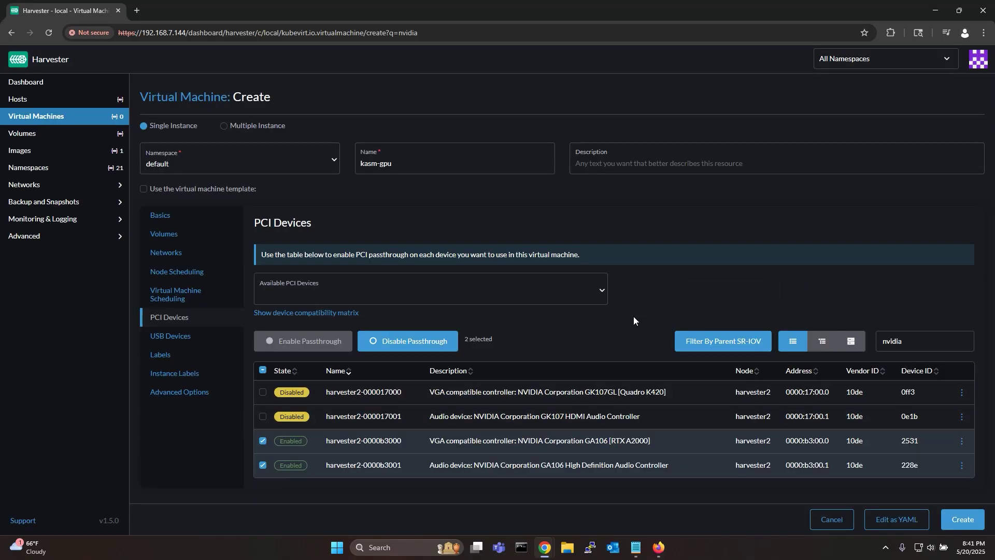
# Attach PCI device harvester2-0000b3000 to the kasm-gpu VM.
pyautogui.click(607, 295)
pyautogui.click(523, 308)
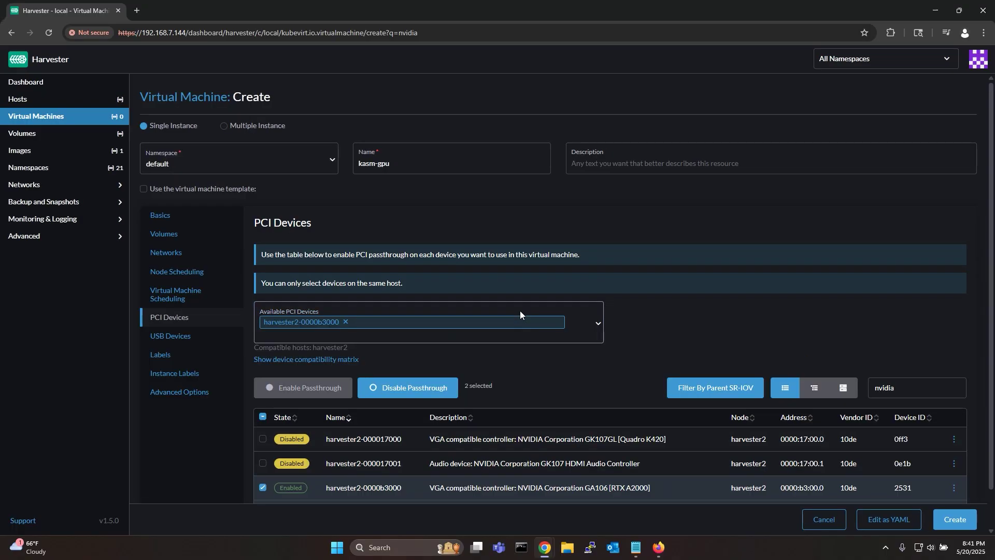
pyautogui.click(574, 309)
# Add harvester2-0000b3001, create the kasm-gpu VM, and view its details and annotations.
pyautogui.click(521, 364)
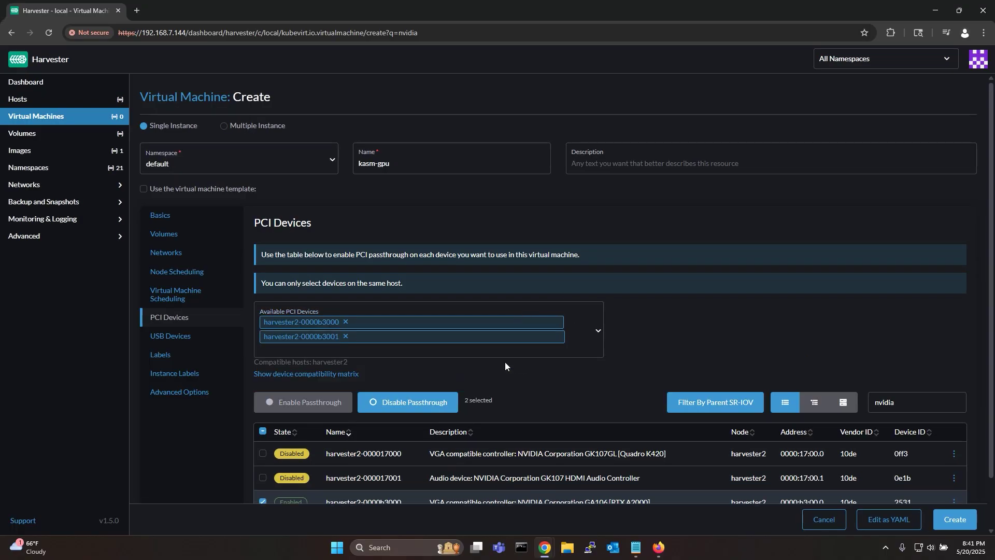
pyautogui.click(959, 517)
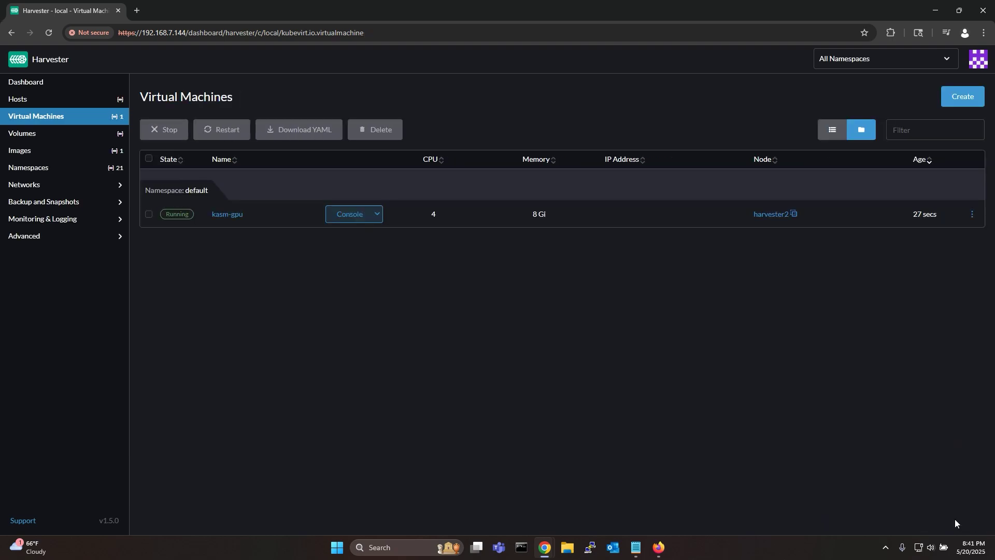
pyautogui.click(239, 215)
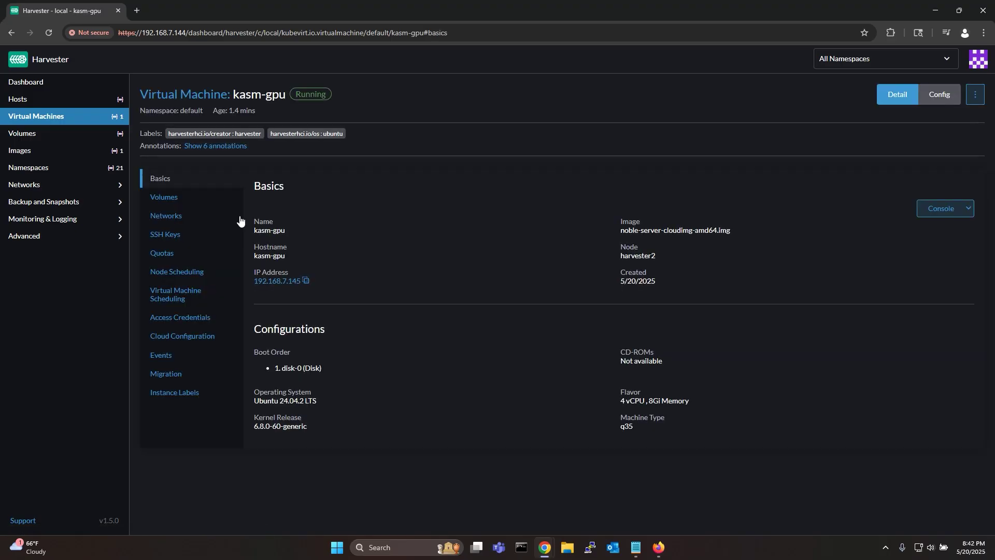
pyautogui.click(216, 146)
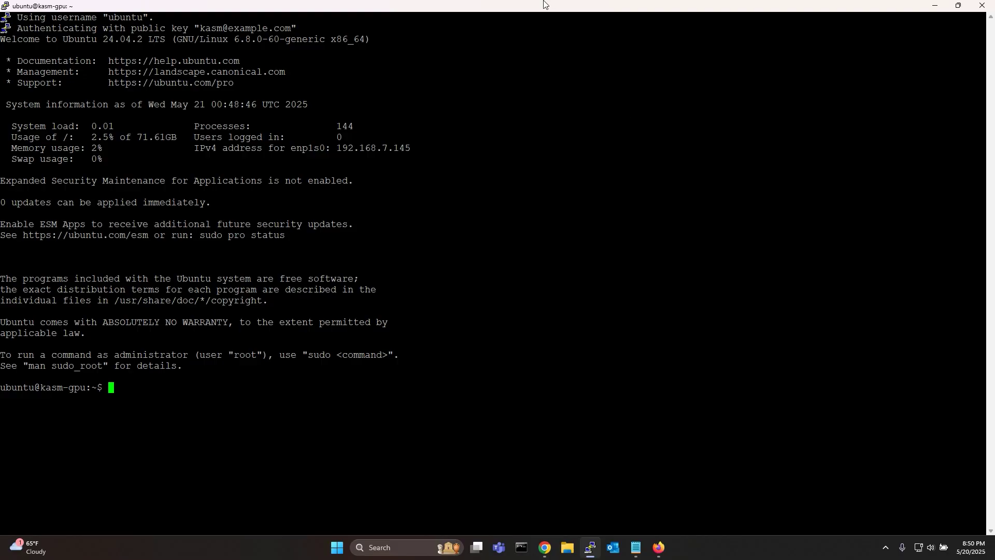
# Locate the Kasm install commands in the docs and run cd /tmp in PuTTY.
pyautogui.hotkey('alt', 'Tab')
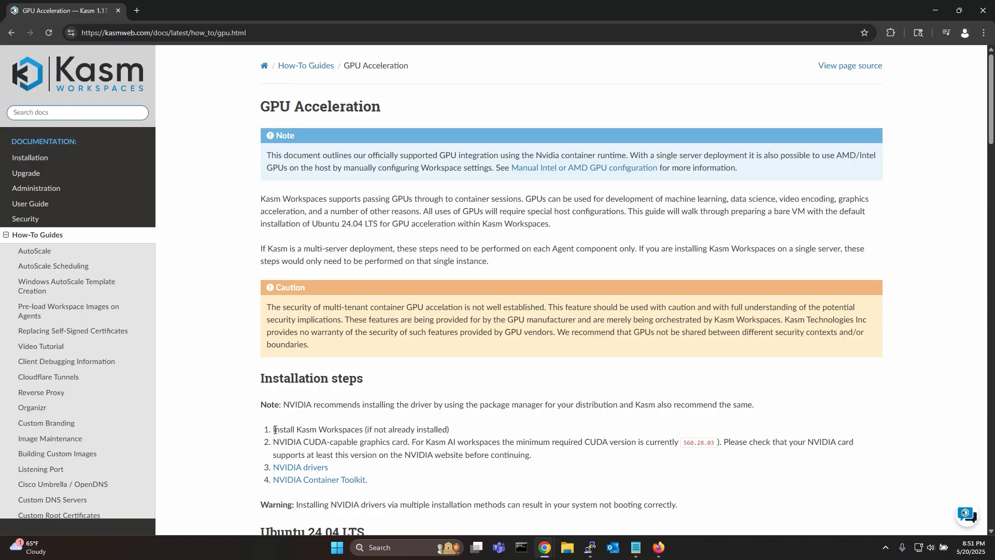
pyautogui.moveTo(273, 429); pyautogui.dragTo(376, 429)
pyautogui.click(428, 432)
pyautogui.hotkey('alt', 'Left')
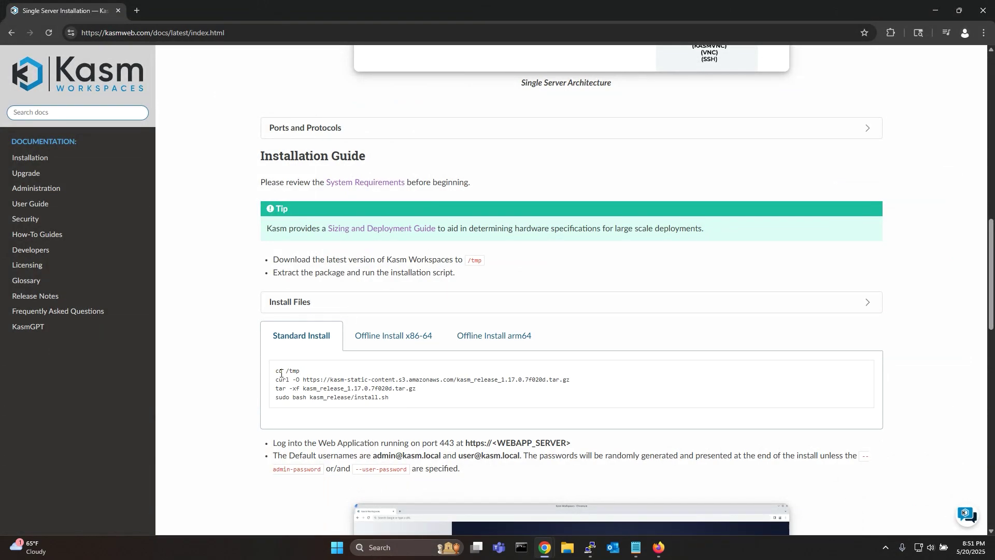
pyautogui.hotkey('alt', 'Tab')
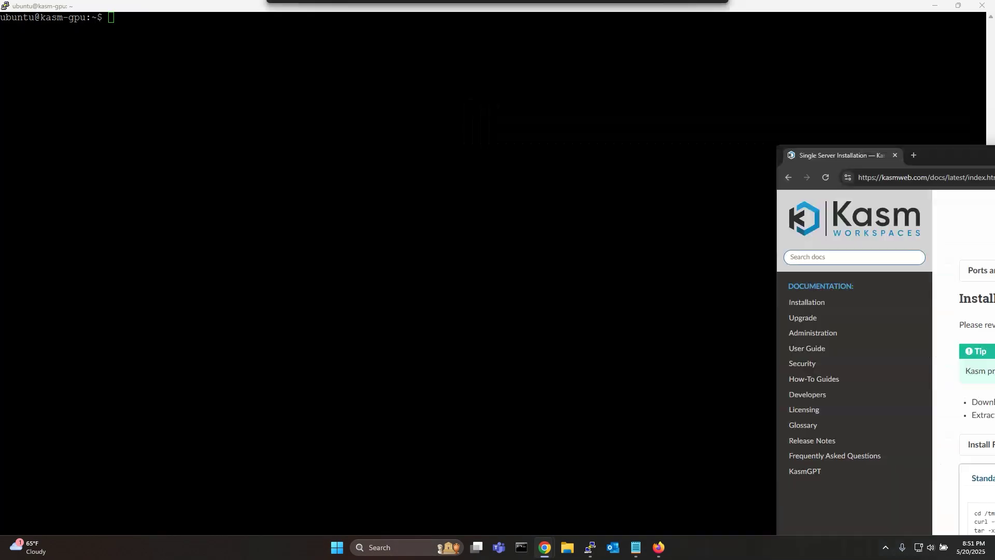
pyautogui.rightClick(520, 185)
pyautogui.press('Return')
# Paste and run the curl download and tar extract commands for Kasm 1.17.0.
pyautogui.hotkey('alt', 'Tab')
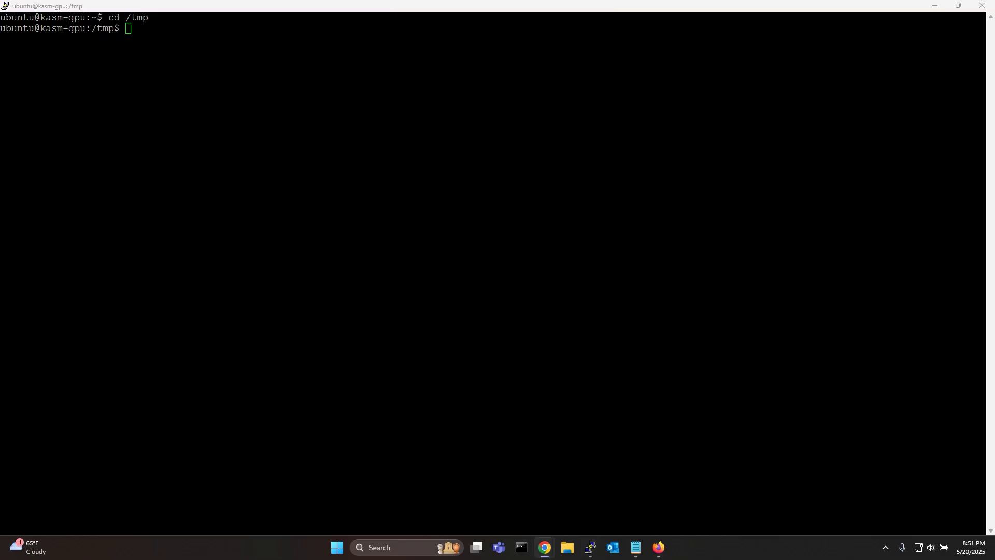
pyautogui.hotkey('alt', 'Tab')
pyautogui.rightClick(443, 87)
pyautogui.press('Return')
pyautogui.hotkey('alt', 'Tab')
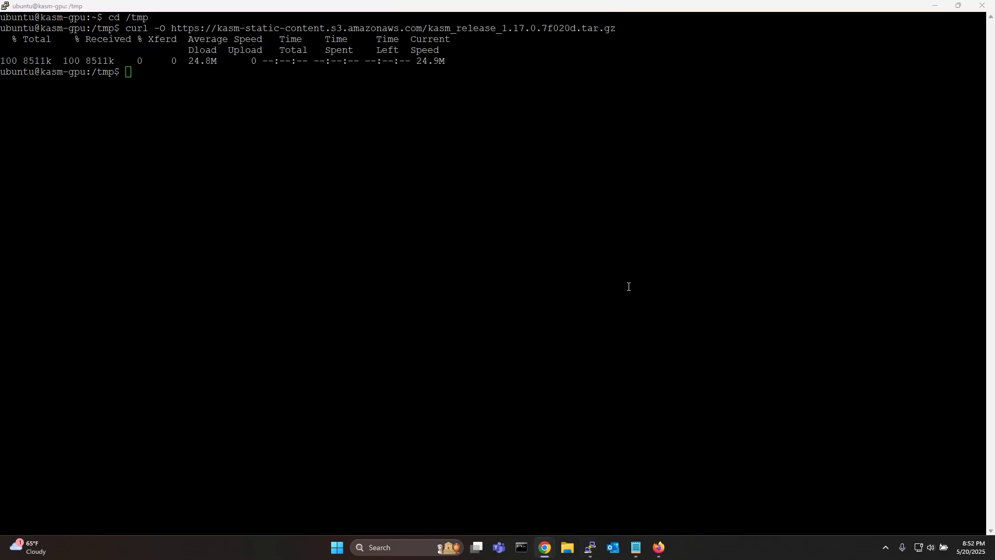
pyautogui.hotkey('alt', 'Tab')
pyautogui.rightClick(626, 285)
pyautogui.press('Return')
# Run the install script and copy the Installation Complete summary and credentials into notes.
pyautogui.hotkey('alt', 'Tab')
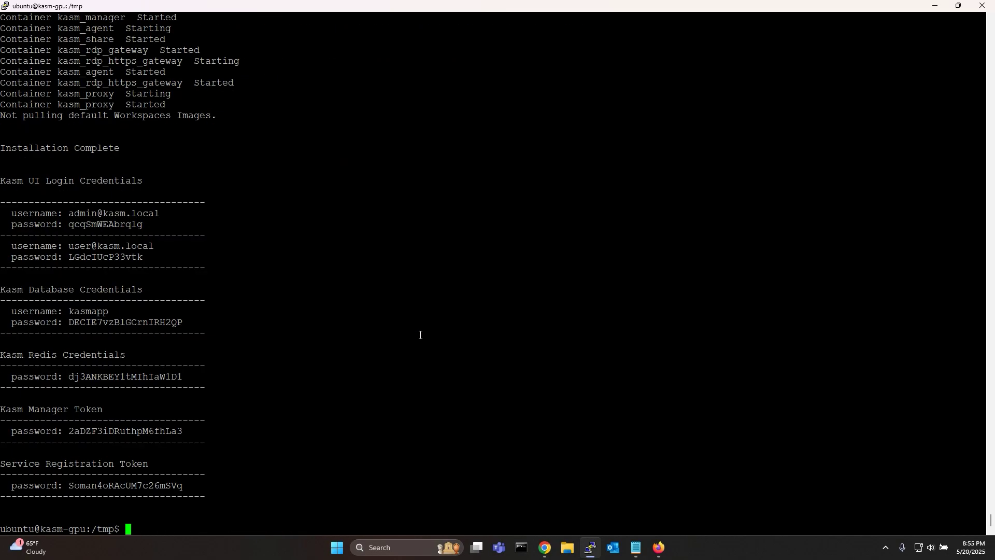
pyautogui.moveTo(277, 482); pyautogui.dragTo(125, 148)
pyautogui.click(69, 120)
pyautogui.moveTo(636, 548)
pyautogui.click(662, 511)
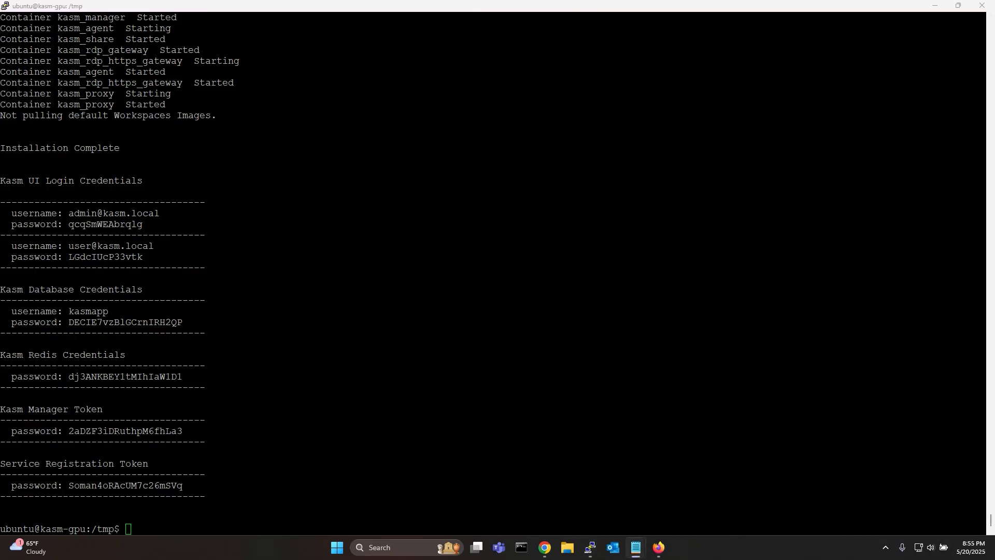
pyautogui.hotkey('alt', 'Tab')
pyautogui.hotkey('ctrl', 'l')
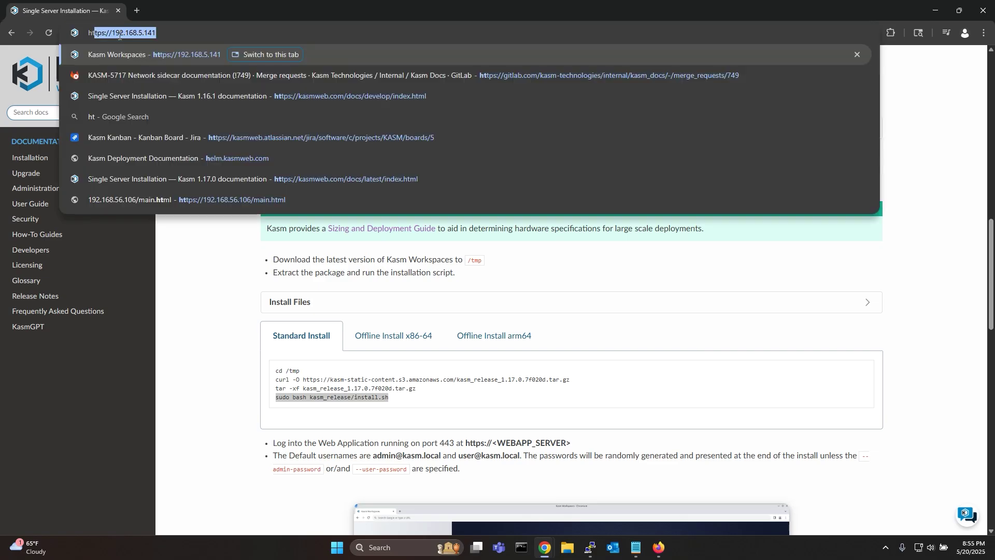
pyautogui.write('https://192.168.7.145')
pyautogui.press('Return')
pyautogui.click(366, 323)
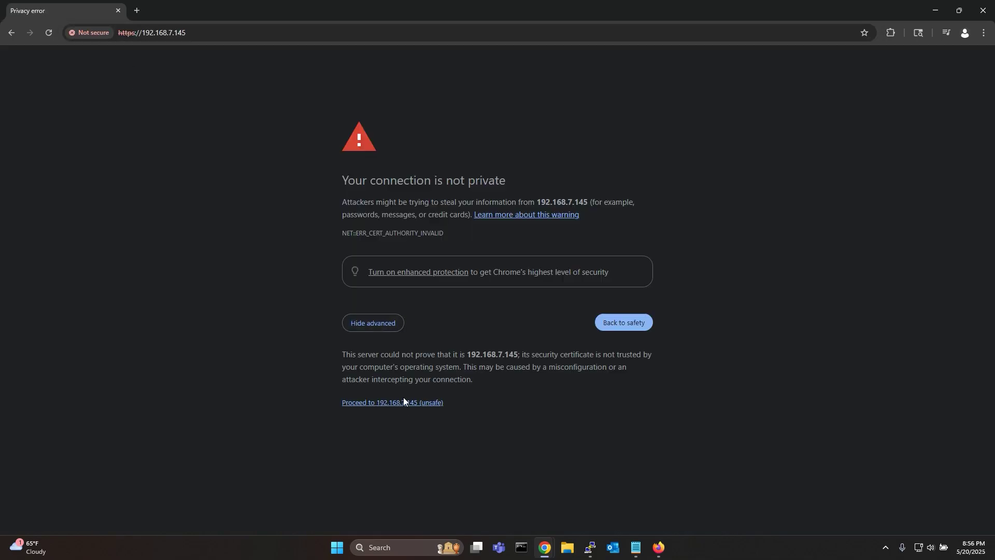
pyautogui.click(402, 403)
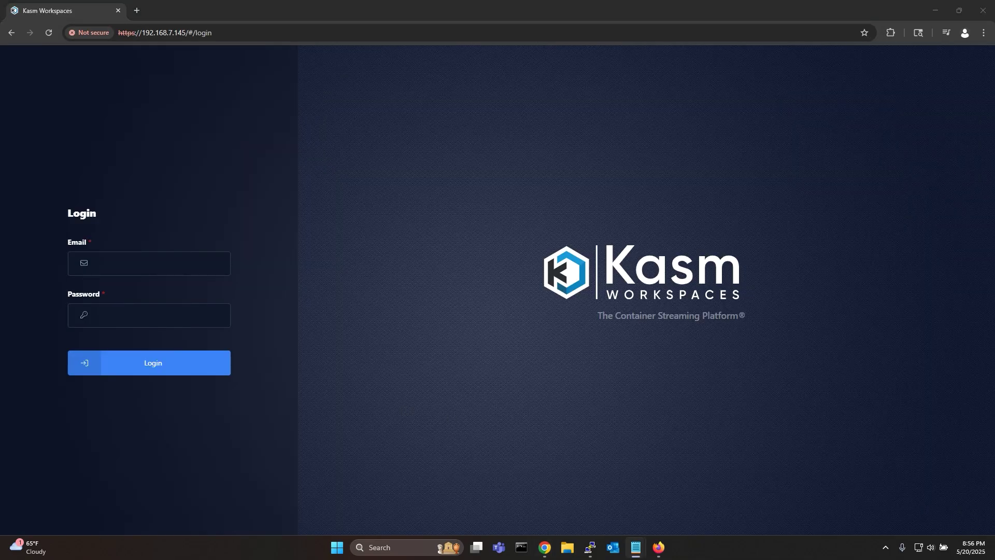
# Sign in to Kasm with the administrator e-mail and password.
pyautogui.click(123, 267)
pyautogui.write('admin@kasm.local')
pyautogui.press('Tab')
pyautogui.write('password')
pyautogui.press('Return')
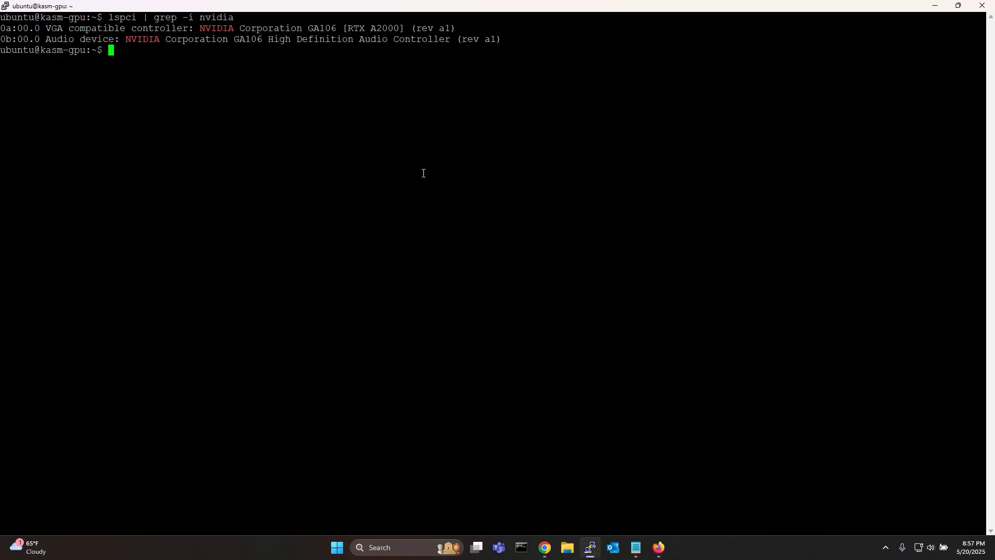
# Run the GPU install script to add the NVIDIA container toolkit, then reboot the VM with sudo reboot.
pyautogui.write('nvidia-')
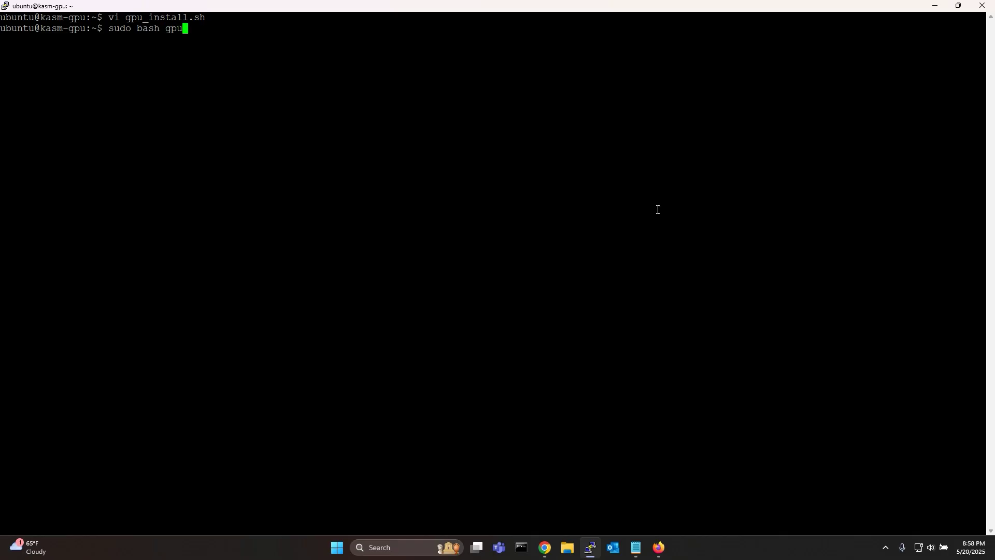
pyautogui.press('Tab')
pyautogui.press('Return')
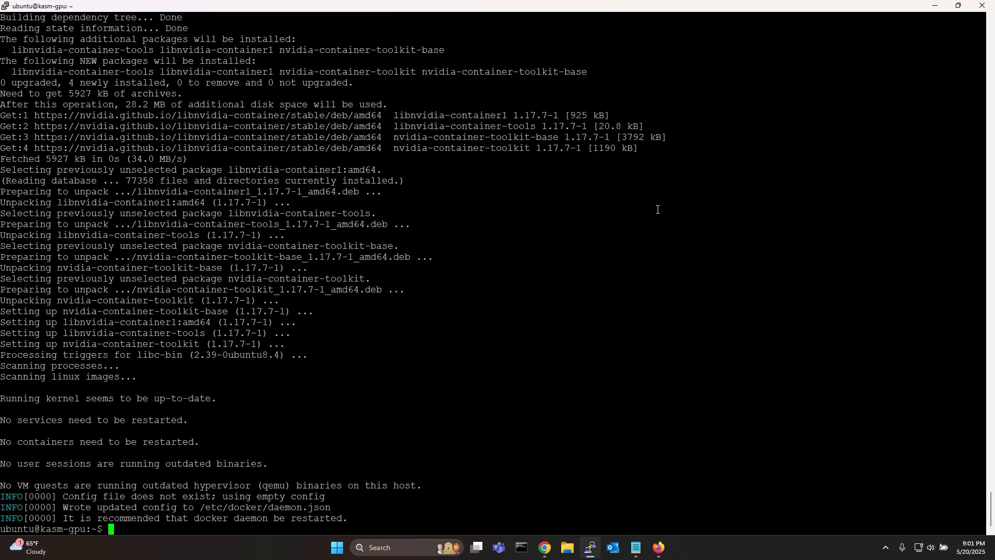
pyautogui.write('sudo reboot')
pyautogui.press('Return')
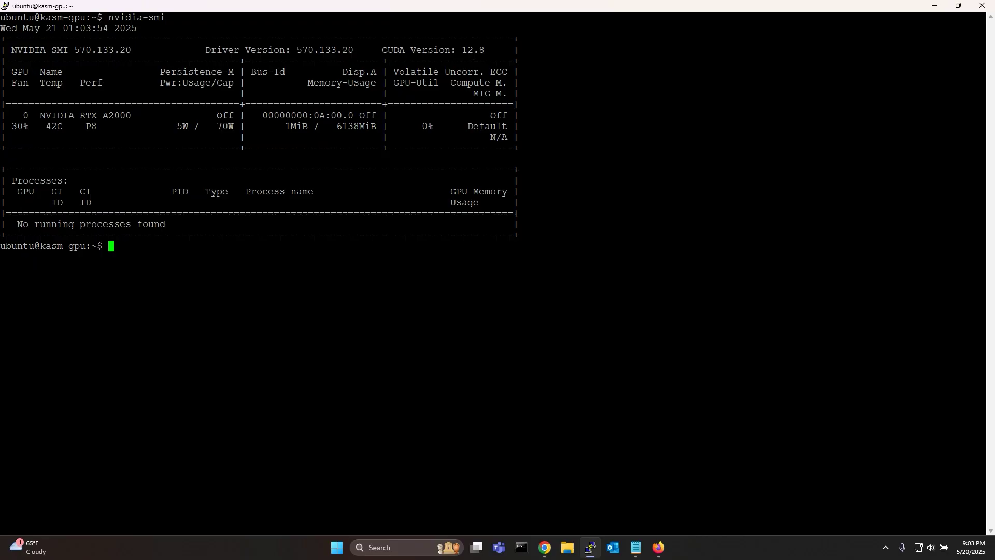
# Run 'sudo docker info | grep -i runtime' to check that nvidia is listed beside runc.
pyautogui.hotkey('ctrl', 'l')
pyautogui.write('sudo docker info')
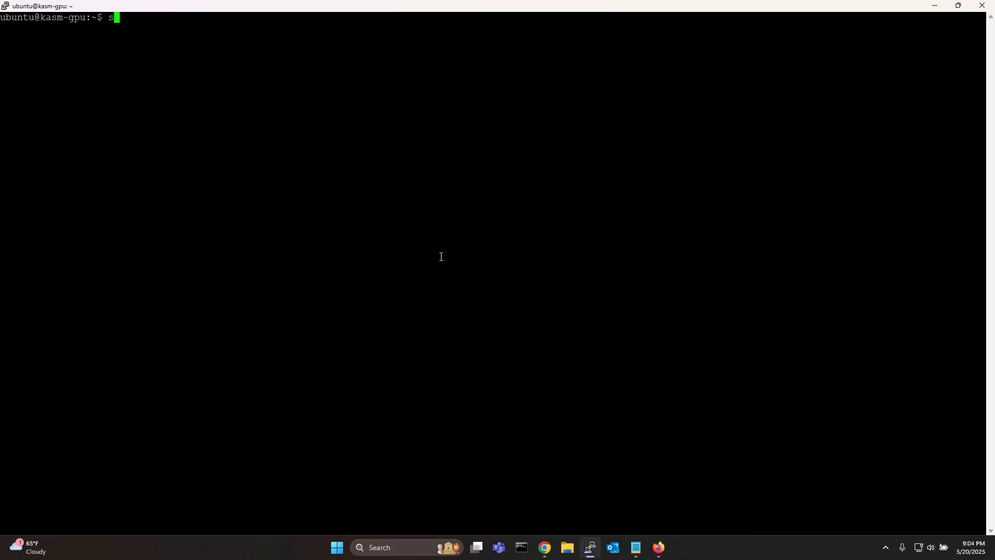
pyautogui.write(' | gre')
pyautogui.press('BackSpace')
pyautogui.press('BackSpace')
pyautogui.press('BackSpace')
pyautogui.write('grep ')
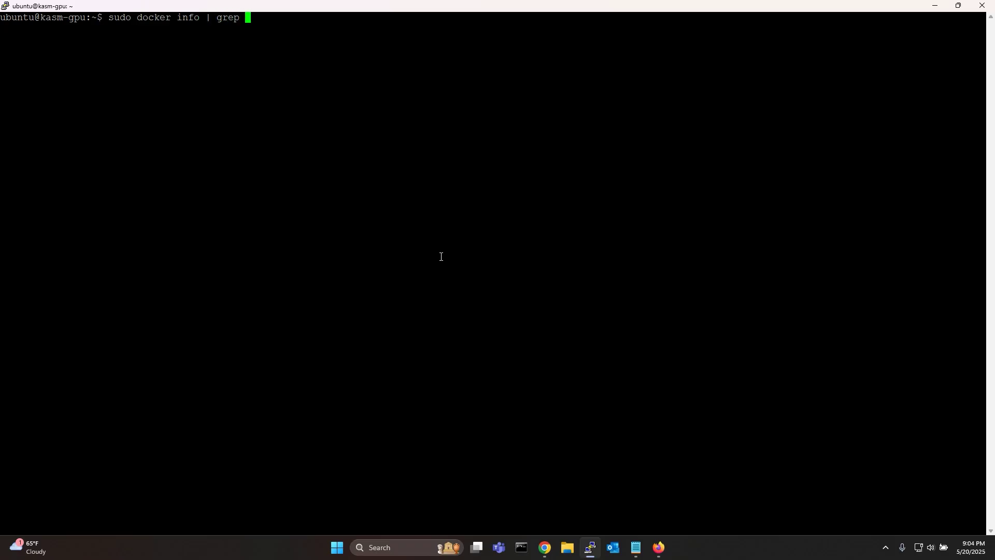
pyautogui.write('-i runtime')
pyautogui.press('Return')
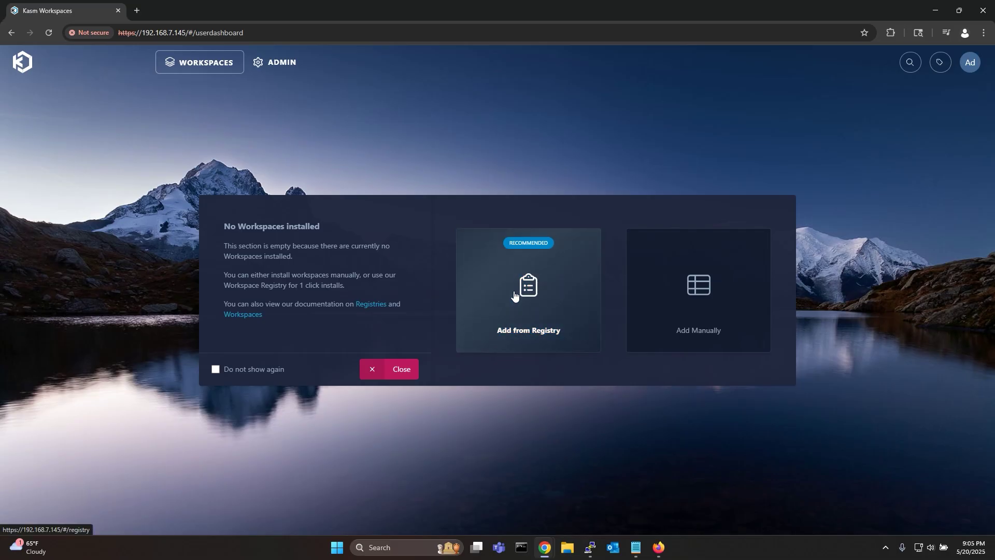
# Install the Ubuntu Noble, Firefox and Chrome workspaces from the workspace registry.
pyautogui.click(515, 293)
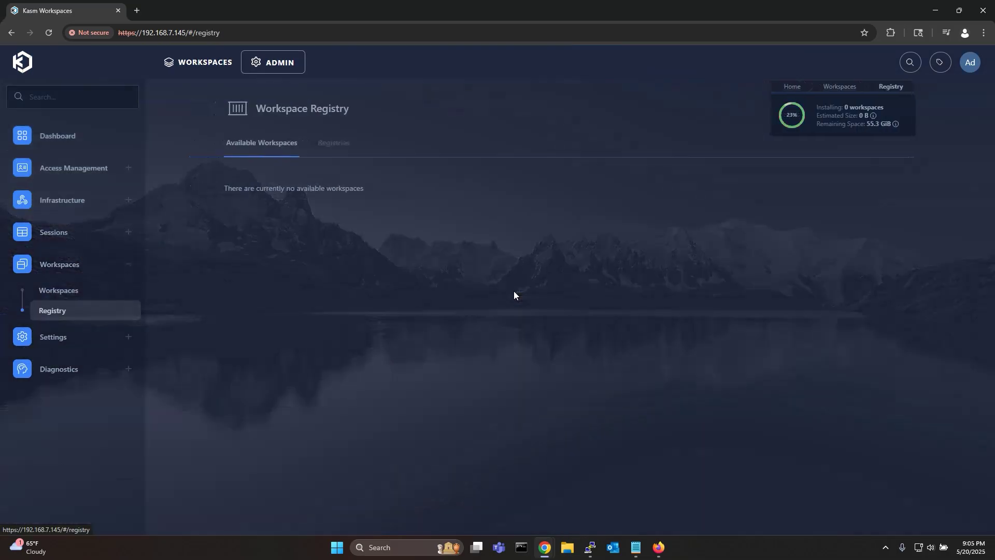
pyautogui.scroll(-2, 533, 340)
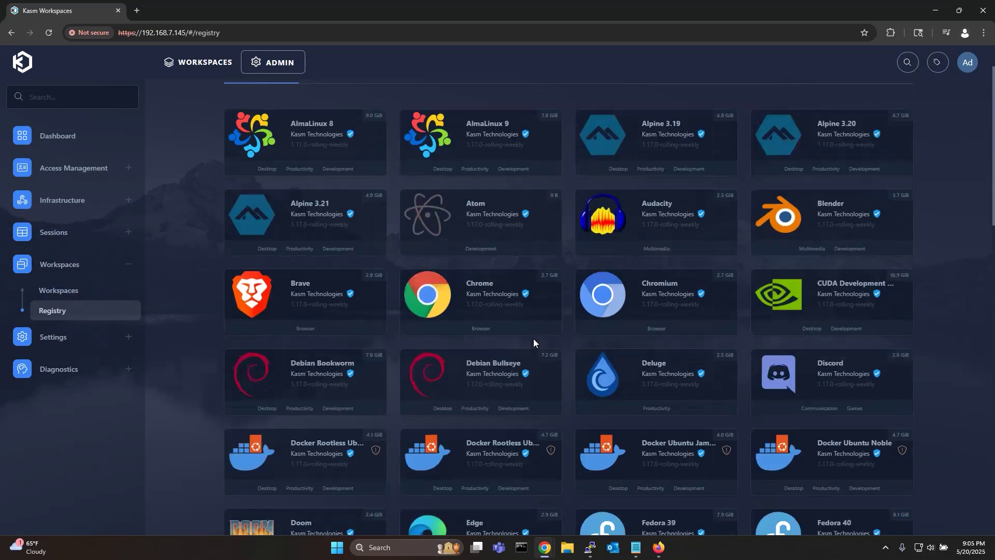
pyautogui.scroll(-15, 534, 338)
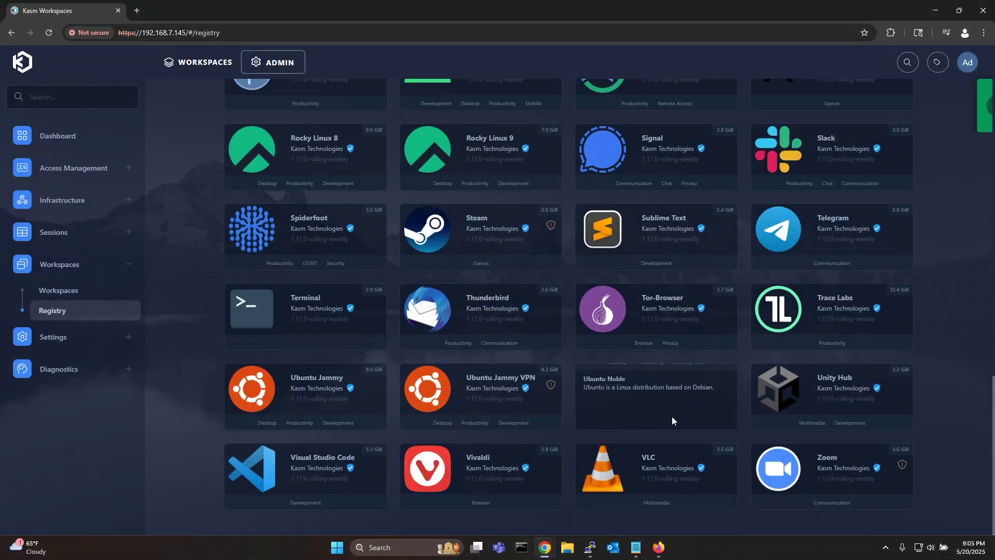
pyautogui.click(672, 420)
pyautogui.scroll(12, 570, 337)
pyautogui.click(509, 262)
pyautogui.scroll(2, 515, 307)
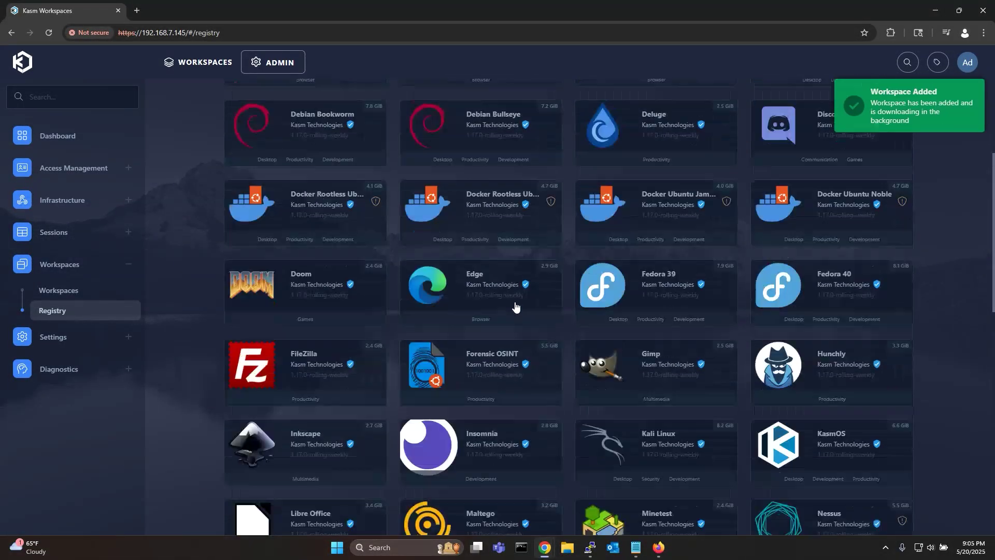
pyautogui.scroll(3, 514, 306)
pyautogui.click(507, 258)
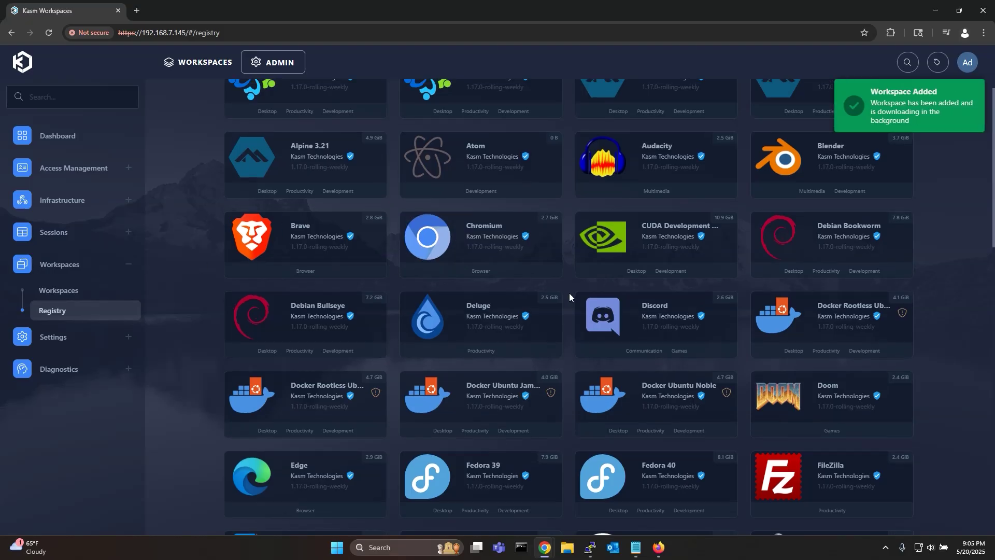
# Install the Kasm AI Images registry from the Registries list.
pyautogui.scroll(3, 569, 293)
pyautogui.click(432, 149)
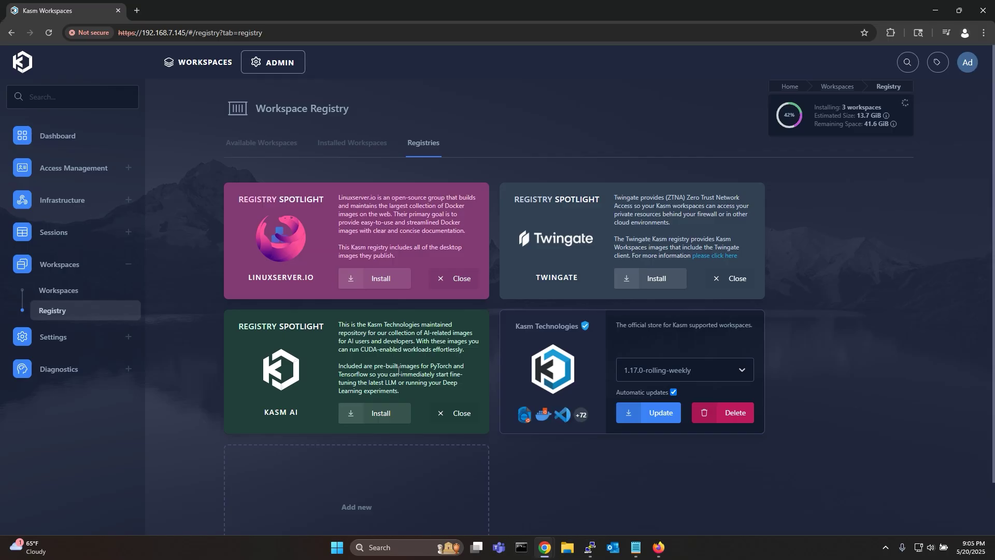
pyautogui.click(381, 413)
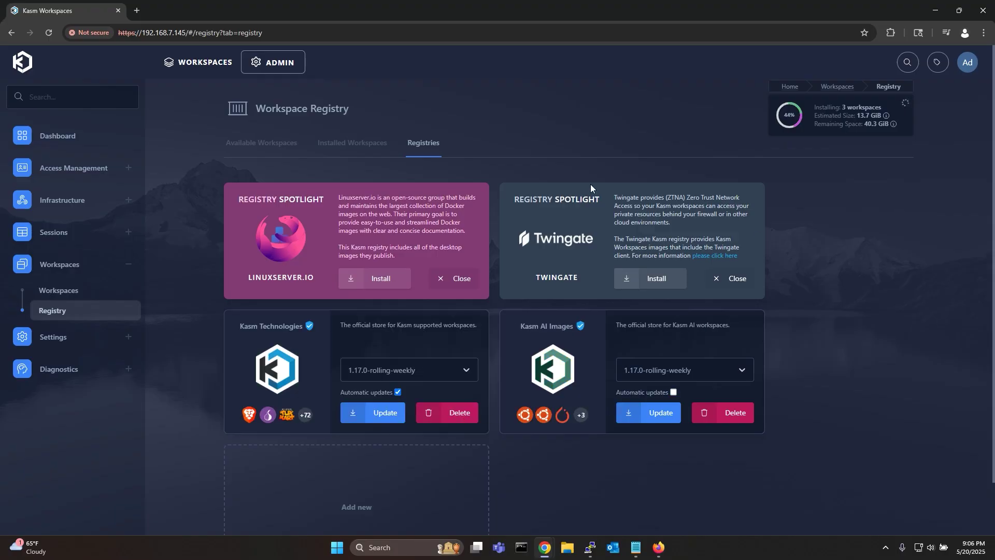
# Filter available workspaces by Kasm AI Images and install Easy Diffusion and CUDA-enabled PyTorch.
pyautogui.click(286, 147)
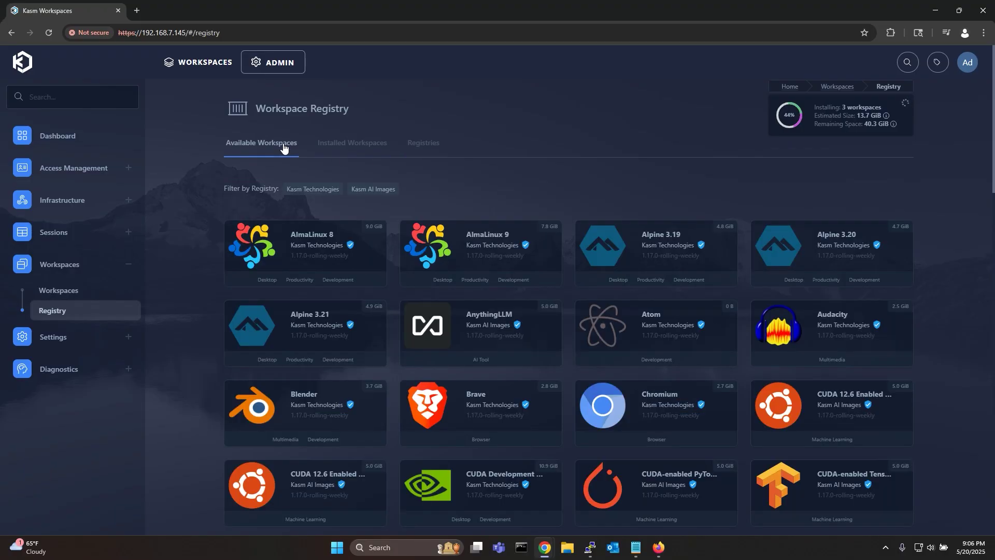
pyautogui.click(377, 194)
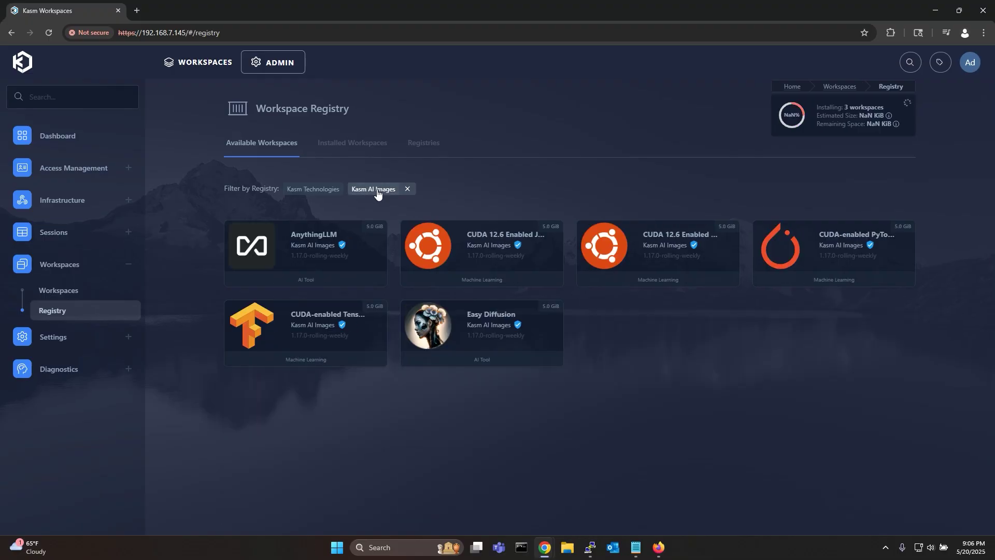
pyautogui.click(521, 338)
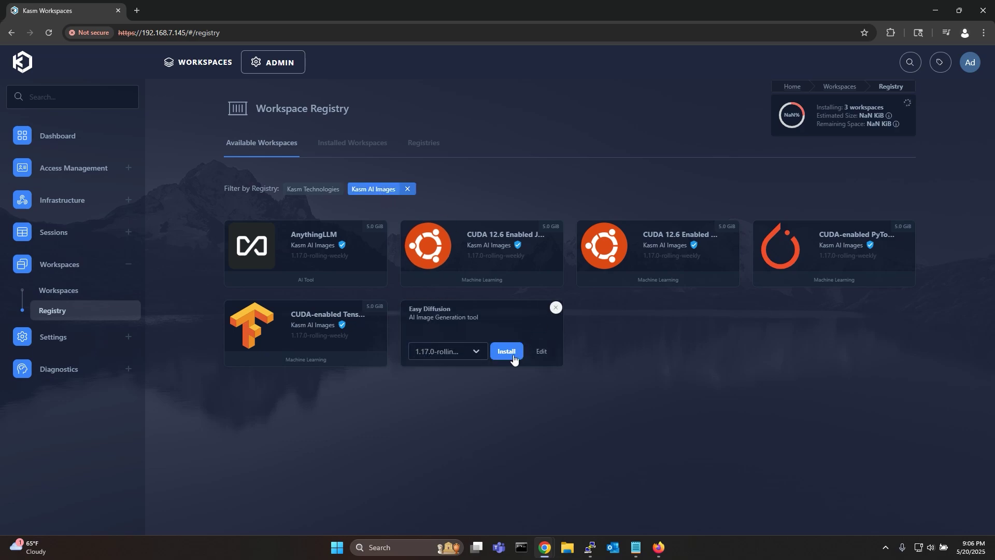
pyautogui.click(513, 358)
pyautogui.click(841, 254)
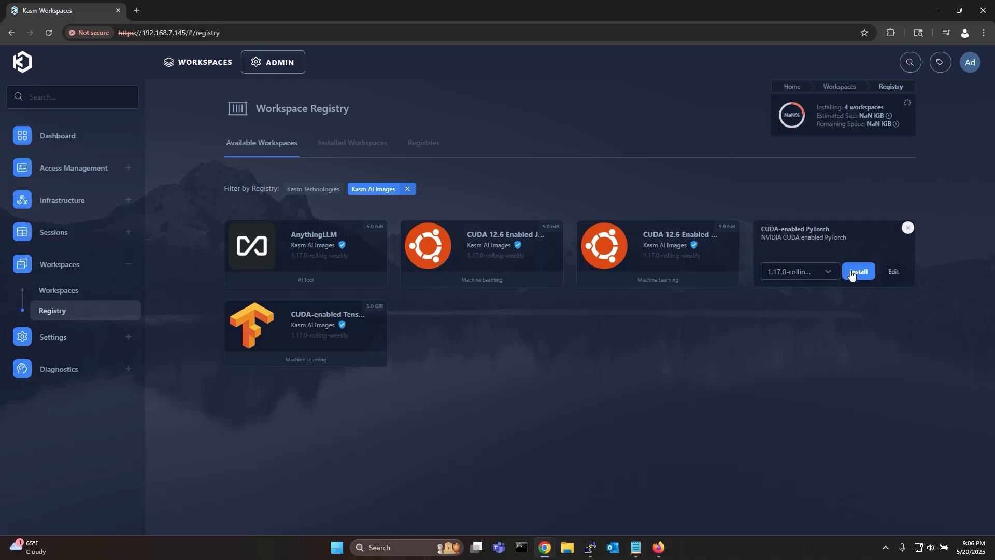
pyautogui.click(852, 273)
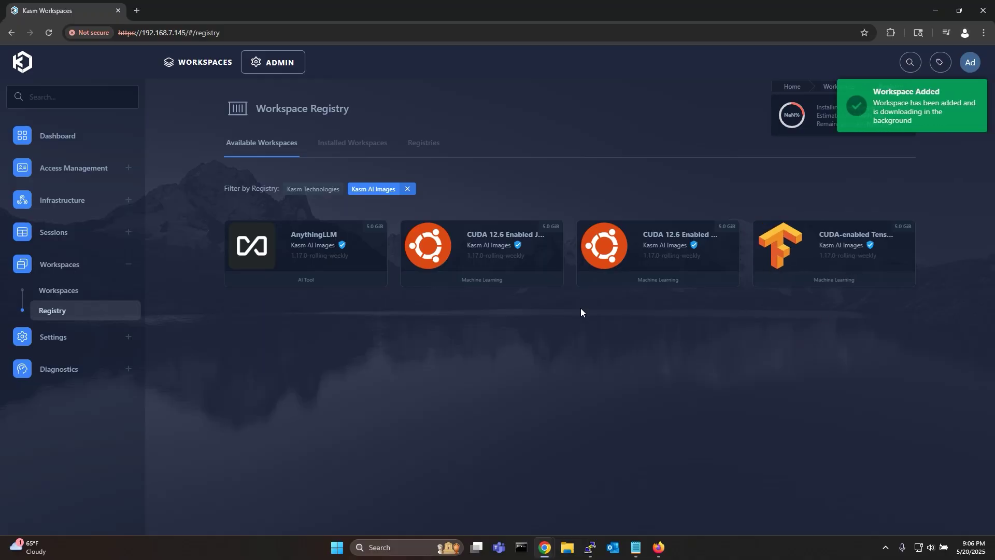
# Go back to the admin area's list of configured workspaces.
pyautogui.click(209, 63)
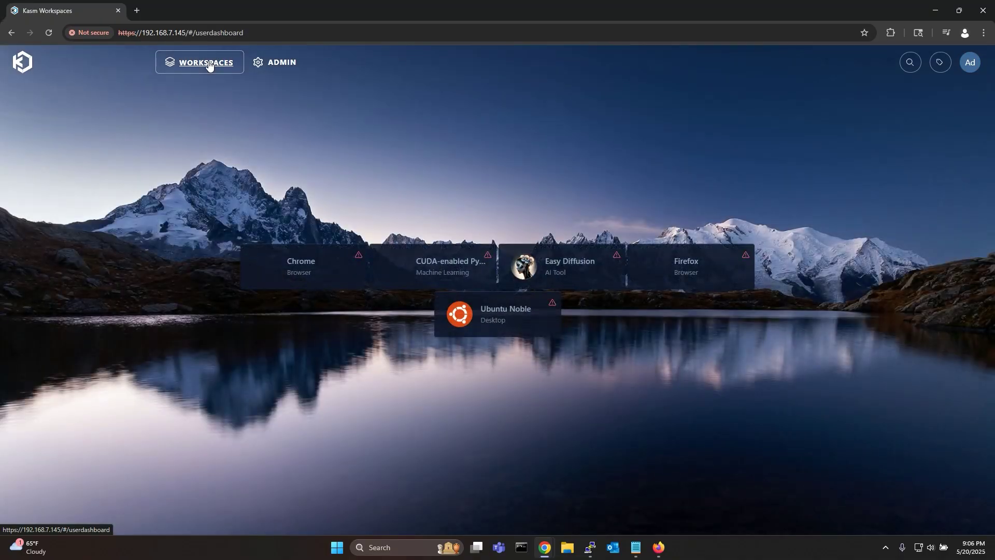
pyautogui.click(290, 62)
pyautogui.click(113, 293)
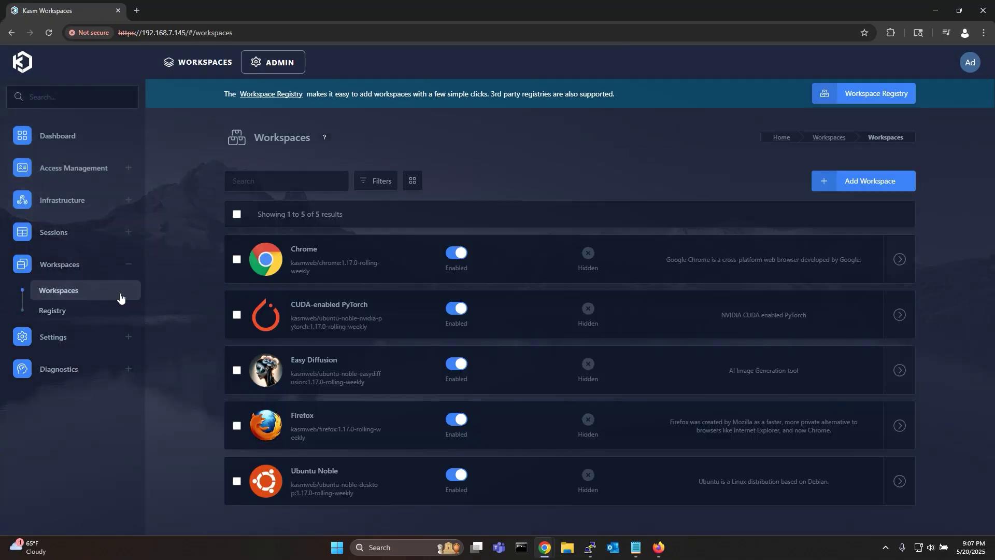
# Edit the Ubuntu Noble workspace and change its GPU Count from 0 to 1.
pyautogui.moveTo(899, 481)
pyautogui.click(867, 483)
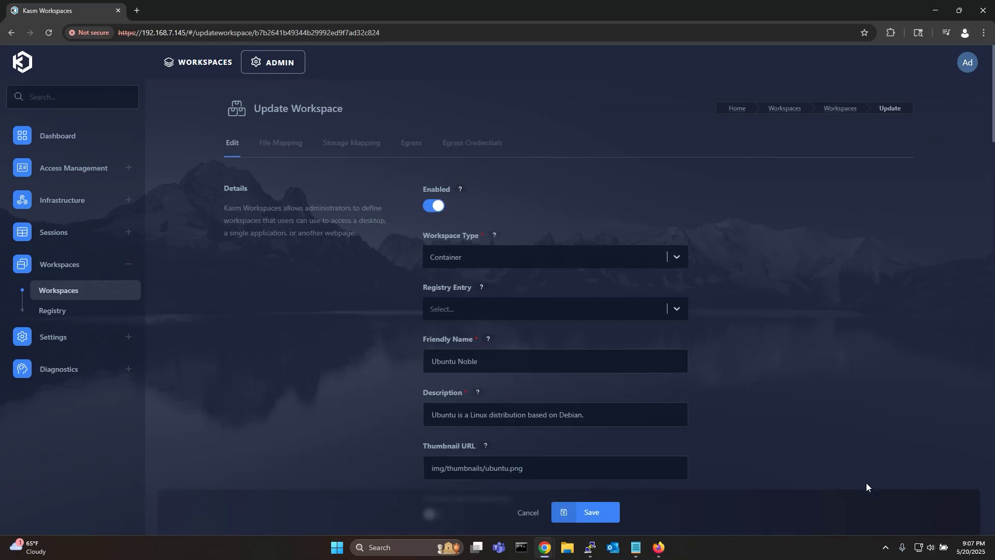
pyautogui.scroll(-7, 847, 428)
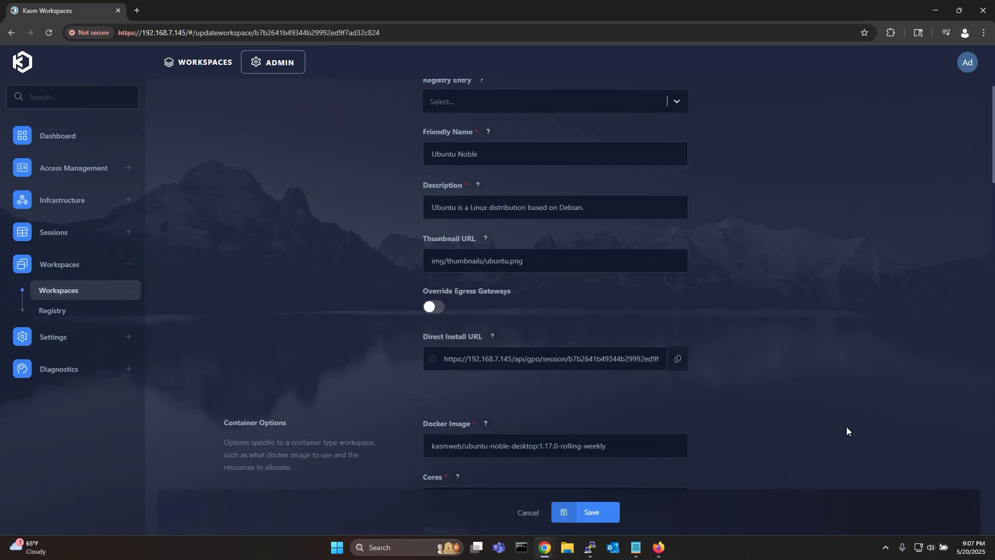
pyautogui.scroll(-1, 846, 431)
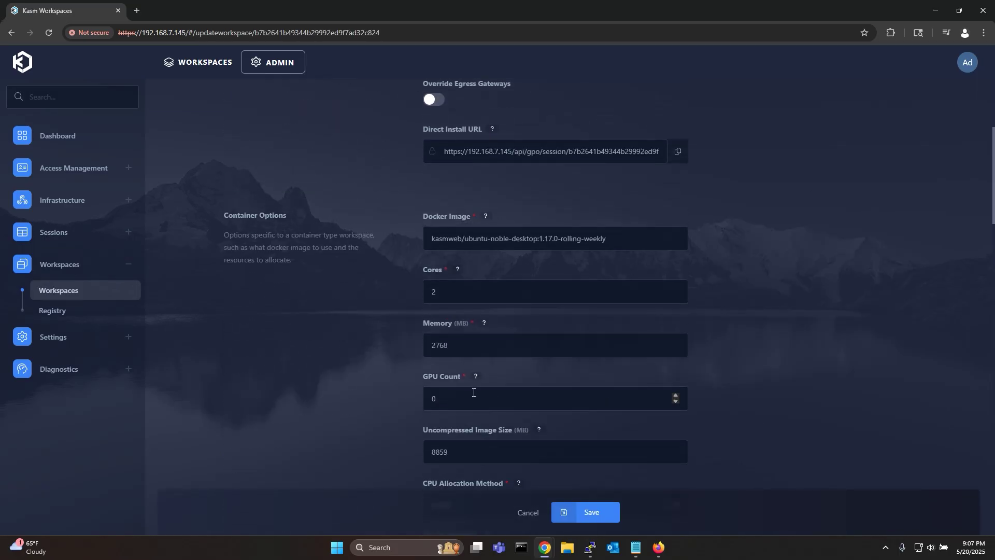
pyautogui.moveTo(465, 401); pyautogui.dragTo(425, 402)
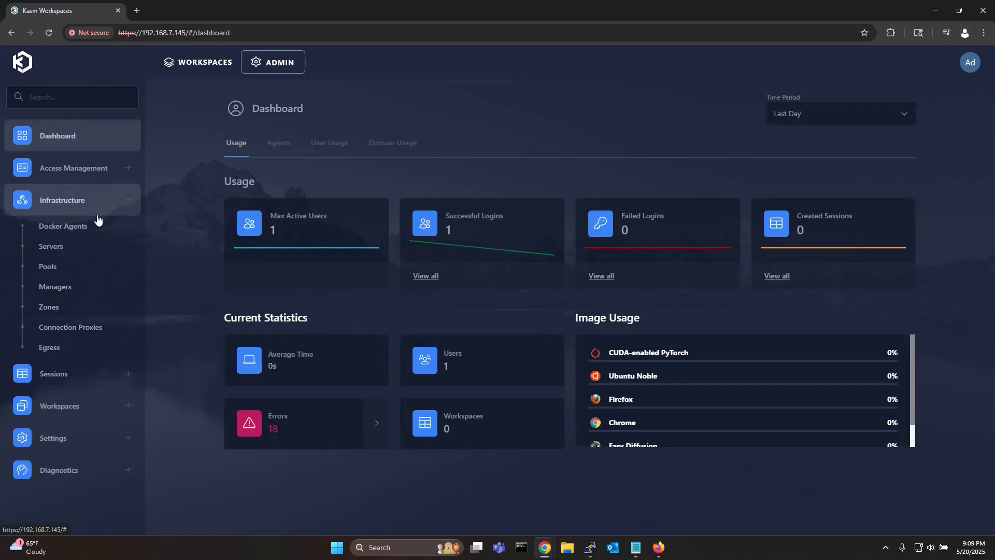
# Open the Docker agent's details and expand GPU Info to confirm the RTX A2000.
pyautogui.click(98, 225)
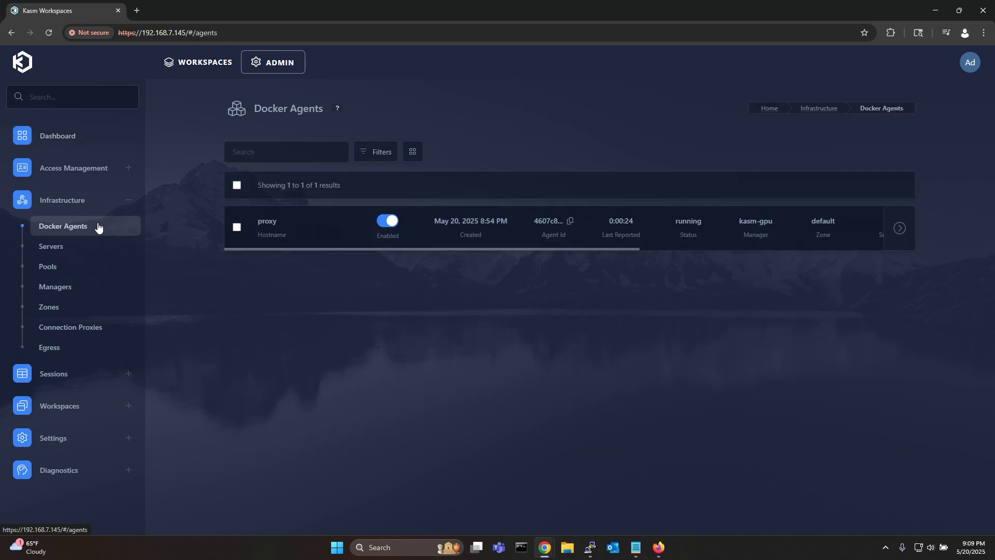
pyautogui.moveTo(899, 228)
pyautogui.click(865, 229)
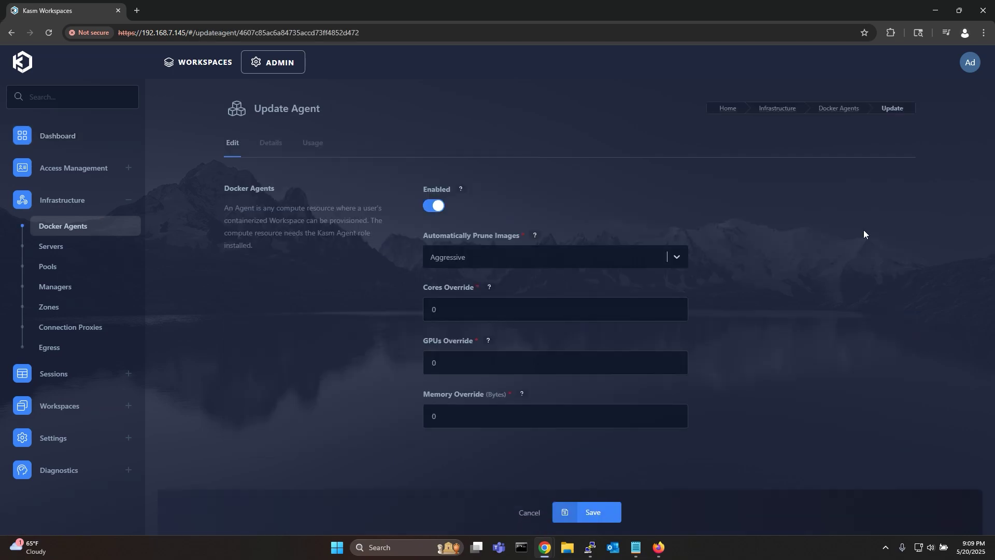
pyautogui.click(272, 144)
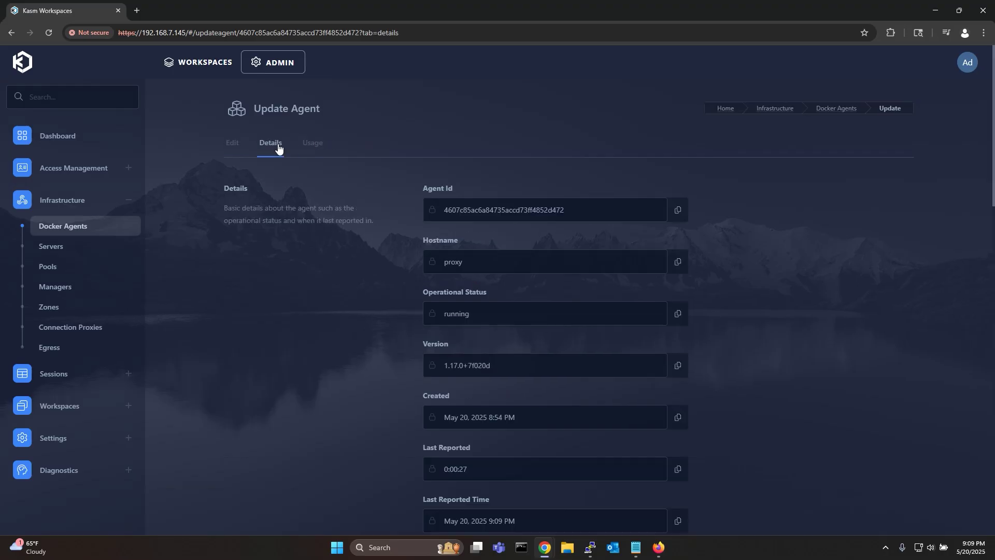
pyautogui.scroll(-10, 337, 291)
pyautogui.scroll(-5, 337, 291)
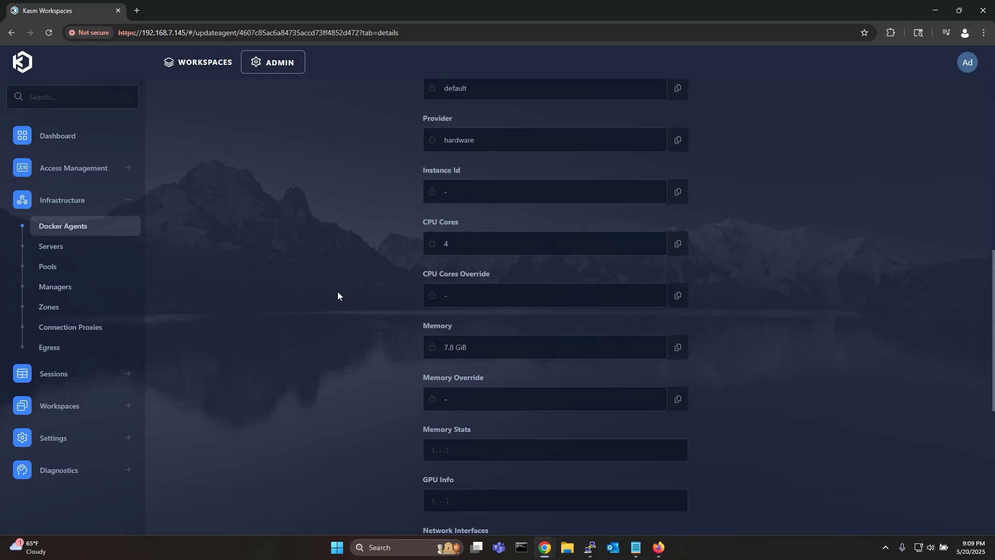
pyautogui.click(441, 348)
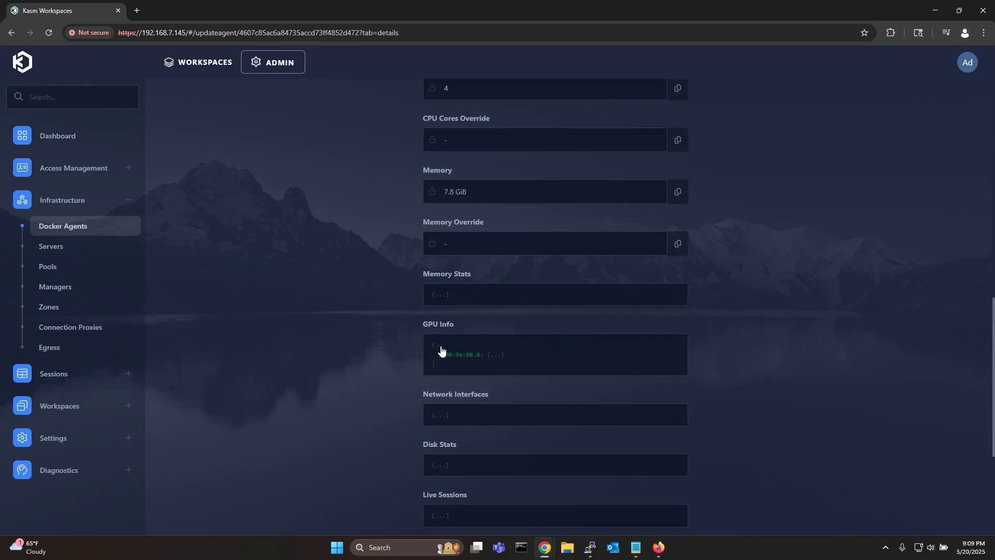
pyautogui.click(494, 356)
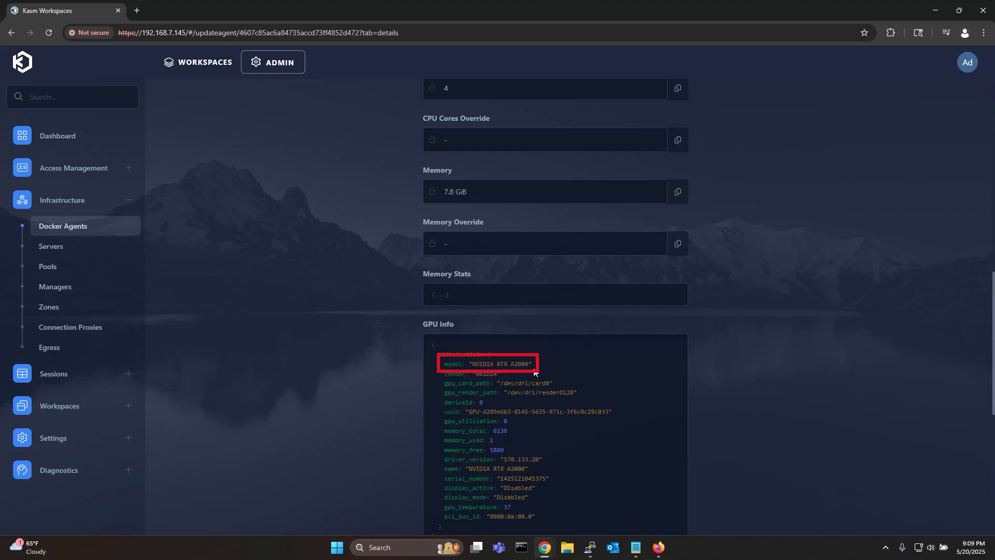
pyautogui.click(438, 345)
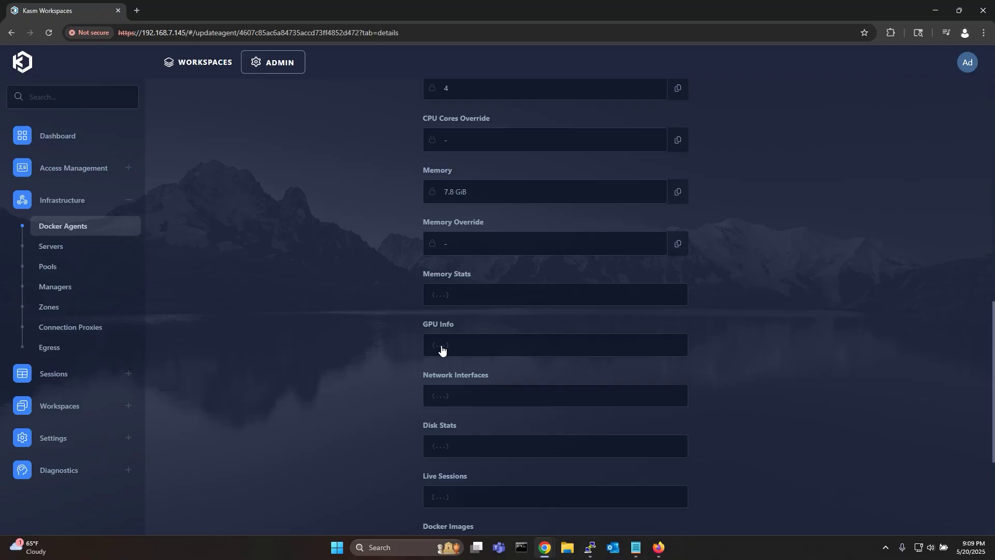
# Expand Docker Info's Runtimes to confirm the nvidia runtime is available.
pyautogui.scroll(-1, 394, 345)
pyautogui.scroll(-3, 393, 345)
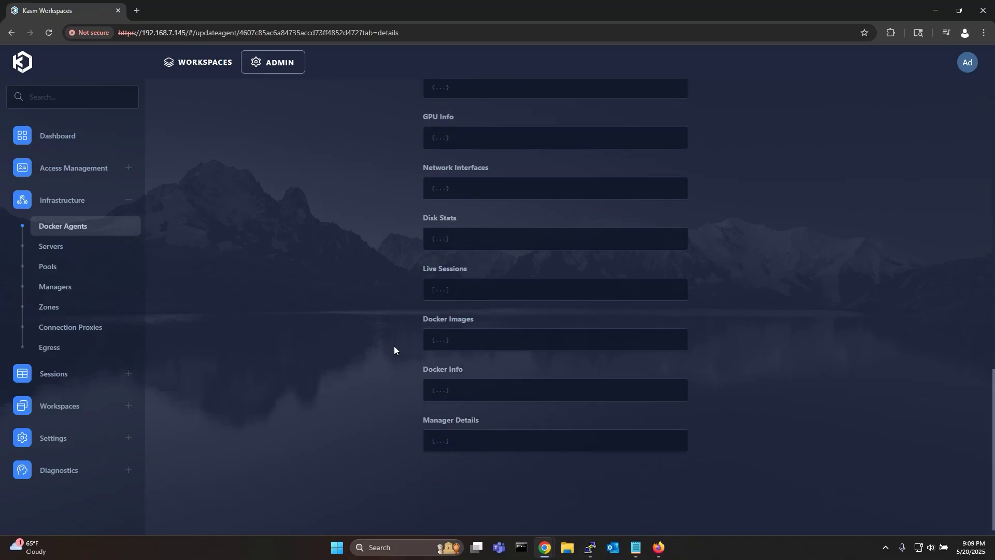
pyautogui.click(439, 392)
pyautogui.scroll(-7, 444, 390)
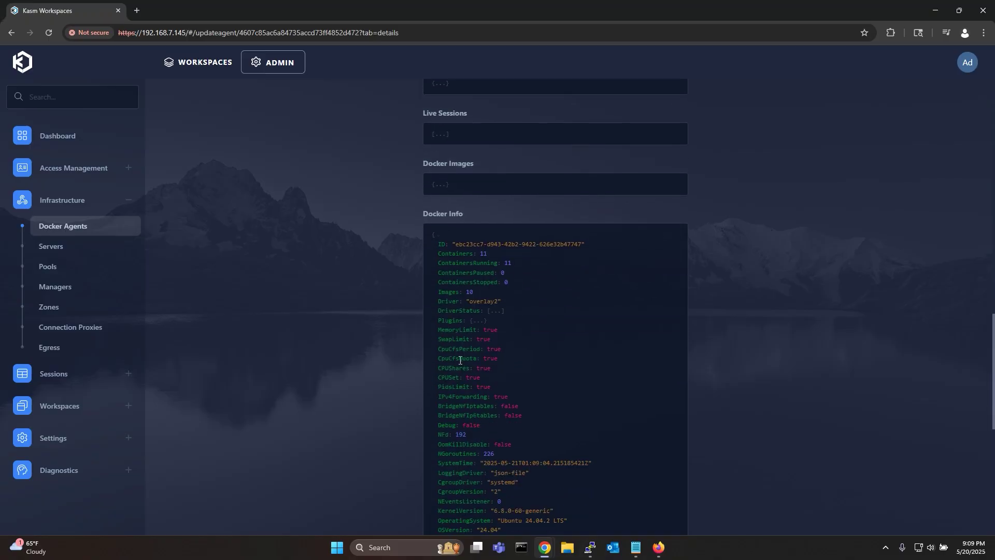
pyautogui.scroll(-2, 490, 407)
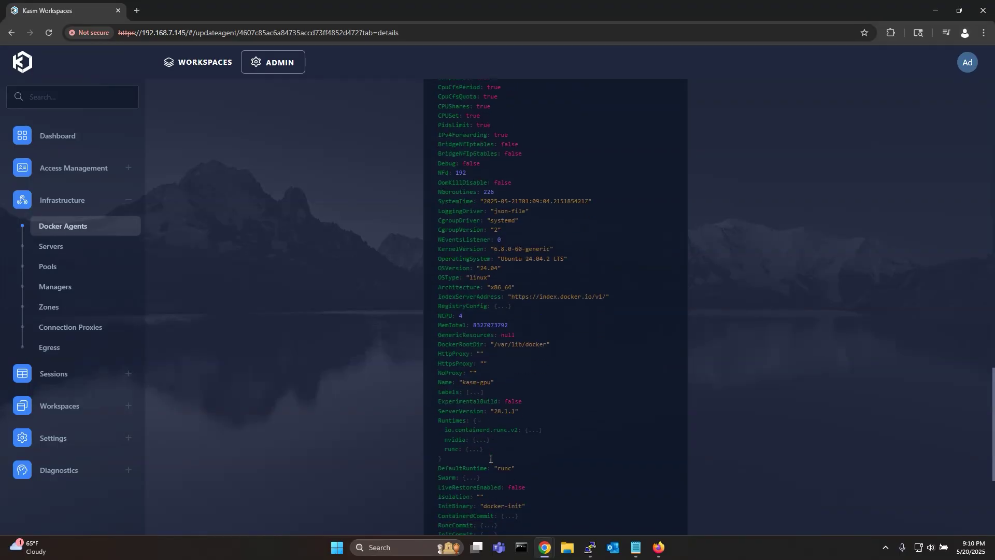
pyautogui.click(478, 371)
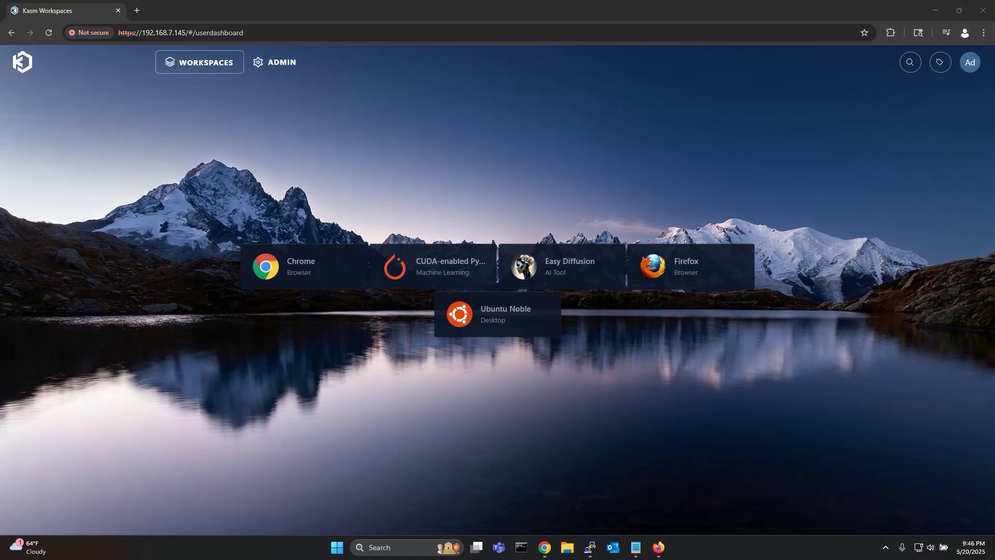
# Launch an Ubuntu Noble session and run nvidia-smi in a terminal to check the GPU.
pyautogui.click(506, 314)
pyautogui.click(515, 354)
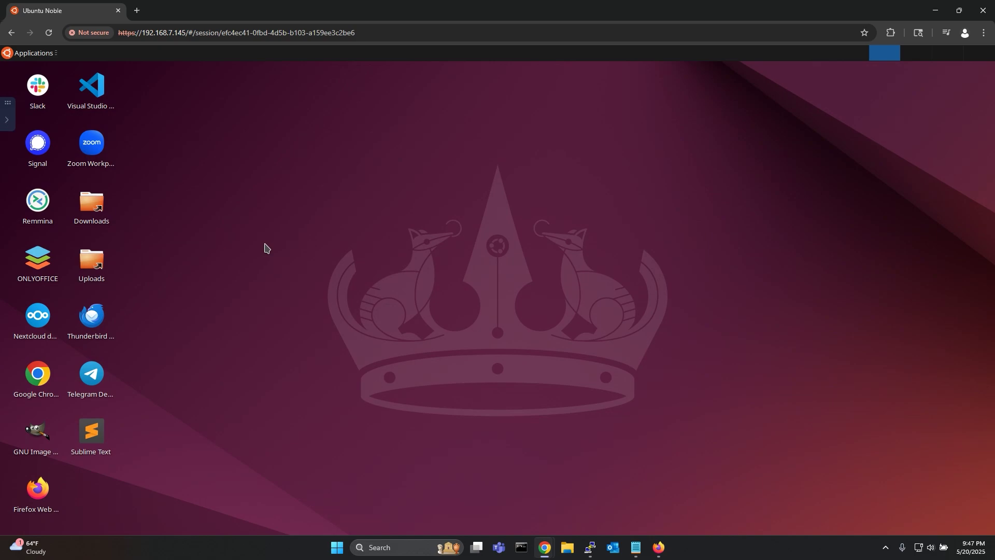
pyautogui.hotkey('ctrl', 'alt', 't')
pyautogui.write('nvidia-smi')
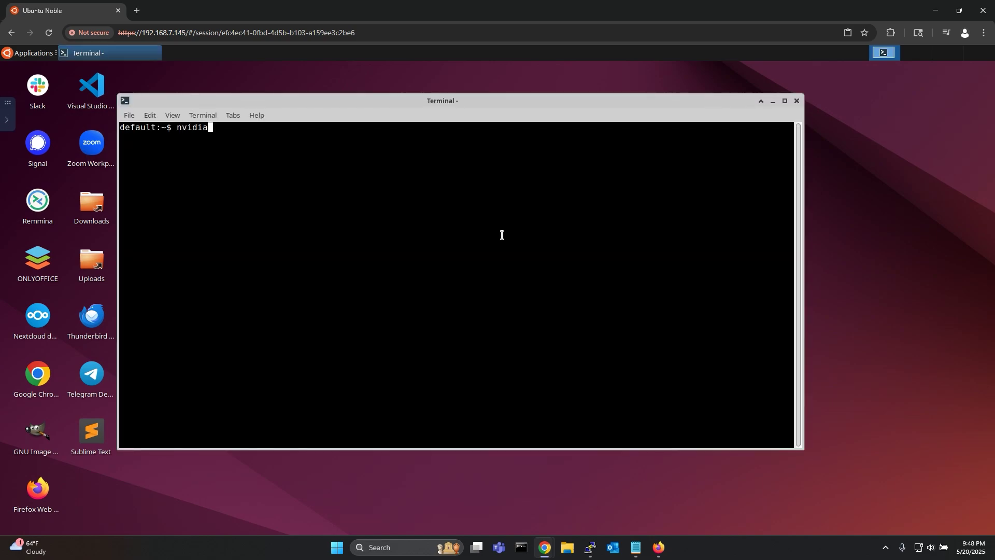
pyautogui.press('Return')
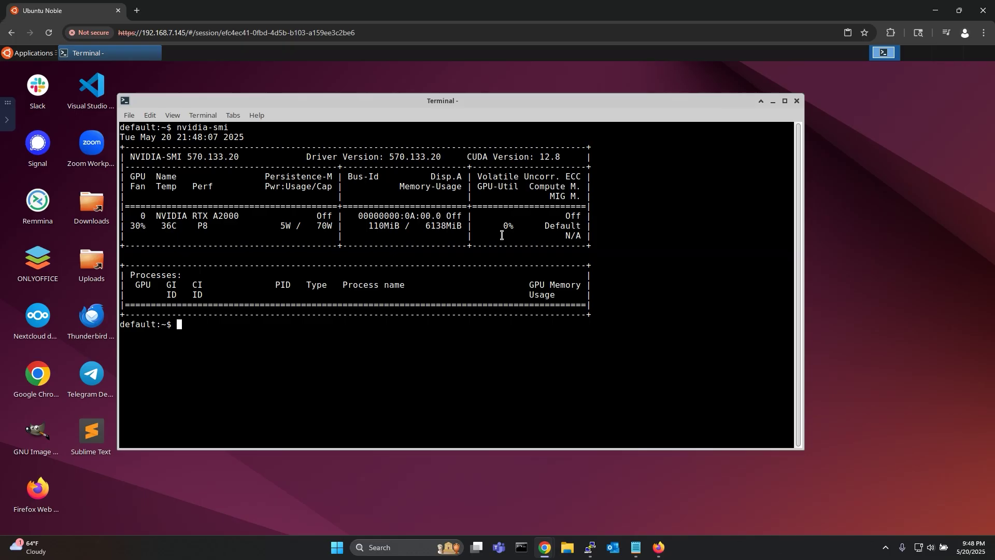
# Run glxinfo -B to confirm the RTX A2000 OpenGL renderer, then close the terminal.
pyautogui.write('glxinfo -B')
pyautogui.press('Return')
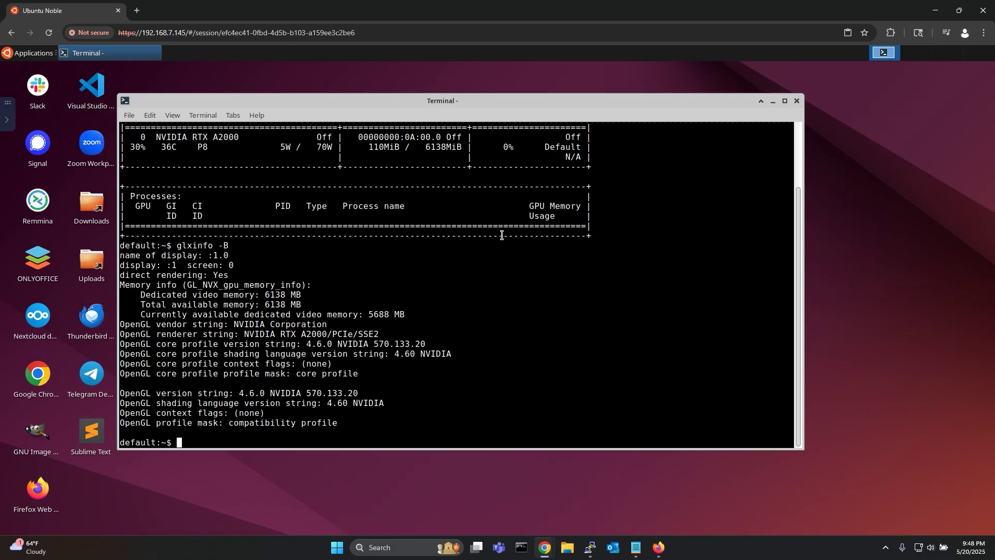
pyautogui.hotkey('ctrl', 'd')
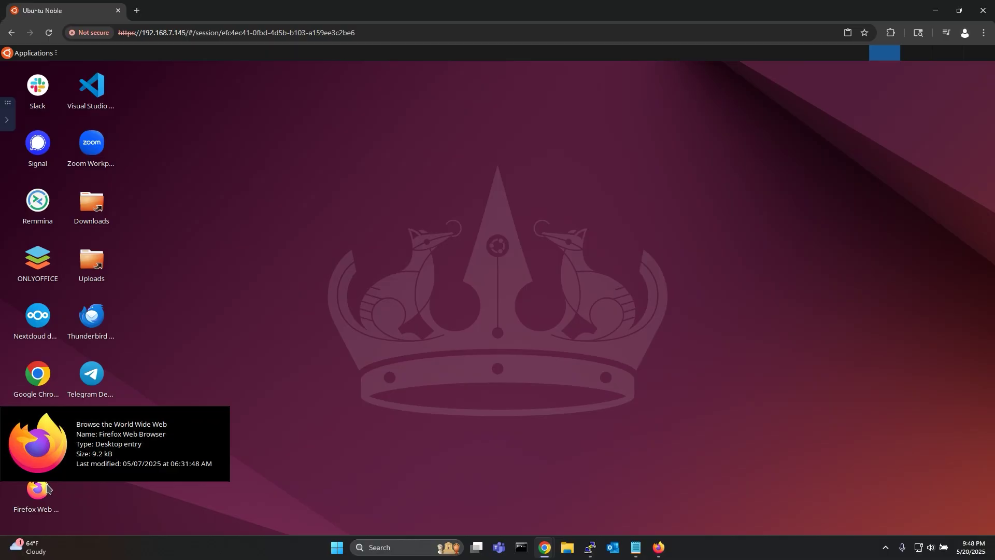
# Launch Firefox, search 'webgl demos' and open the WebGL Samples Aquarium demo.
pyautogui.doubleClick(47, 488)
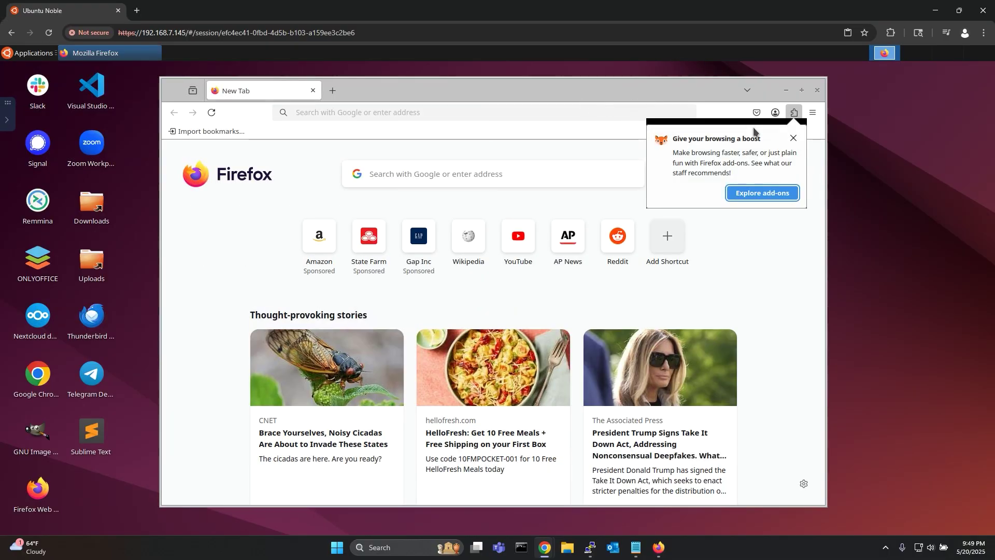
pyautogui.click(794, 138)
pyautogui.click(468, 111)
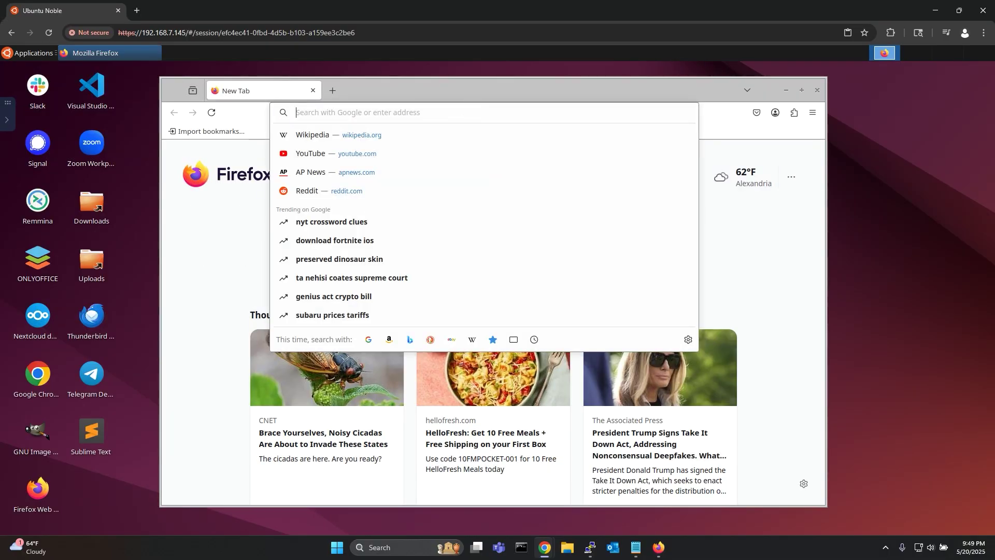
pyautogui.write('webgl demos')
pyautogui.press('Return')
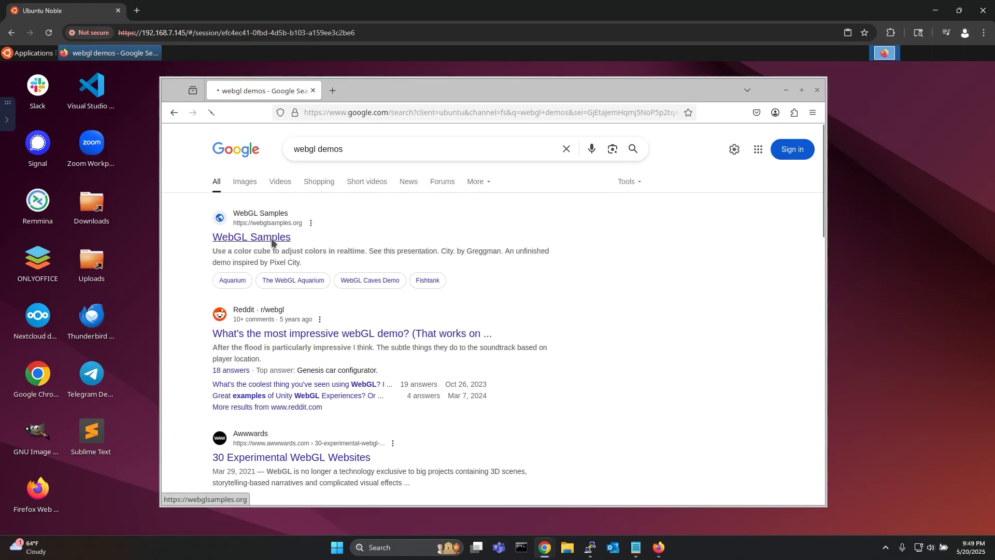
pyautogui.click(272, 240)
pyautogui.click(282, 450)
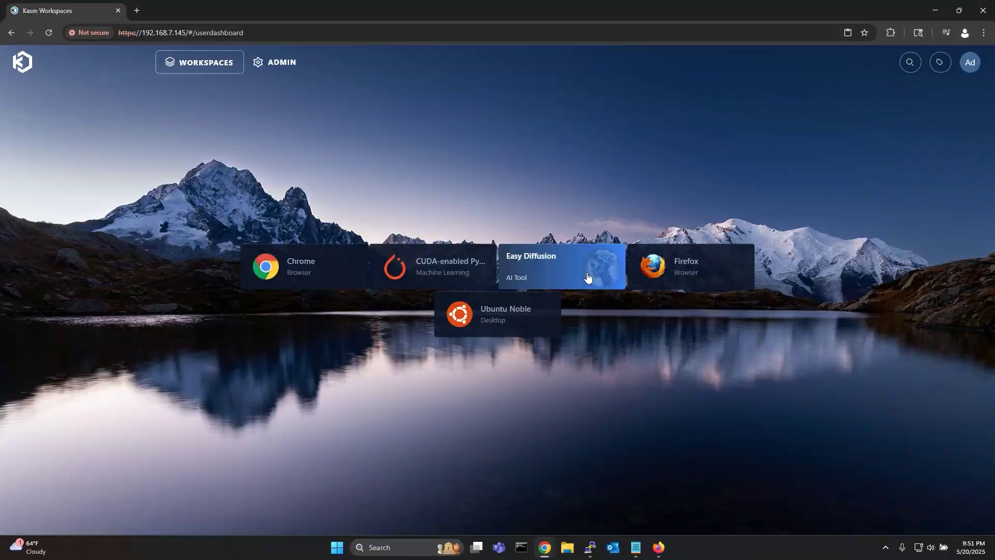
# Launch an Easy Diffusion session, start the app and generate the default astronaut-riding-a-horse image.
pyautogui.click(587, 272)
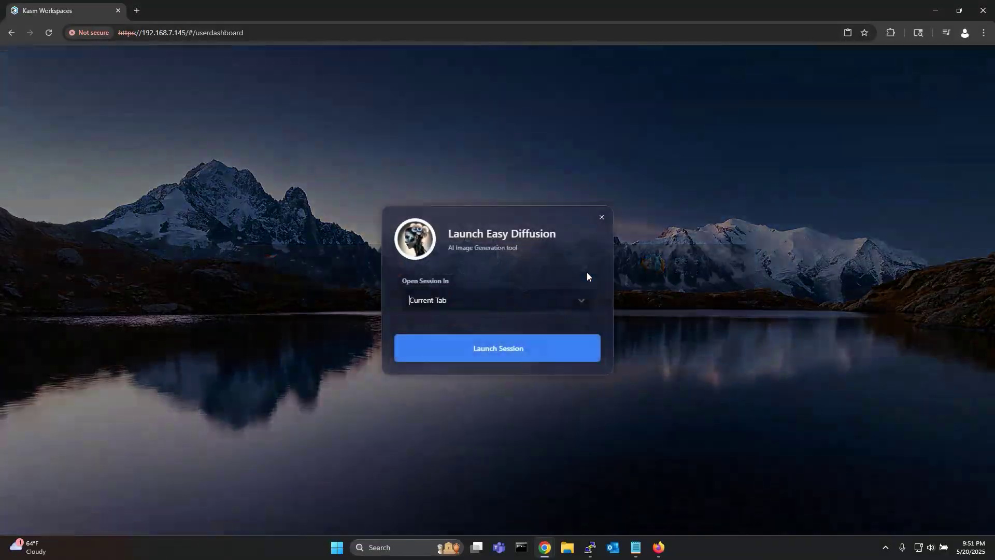
pyautogui.click(542, 340)
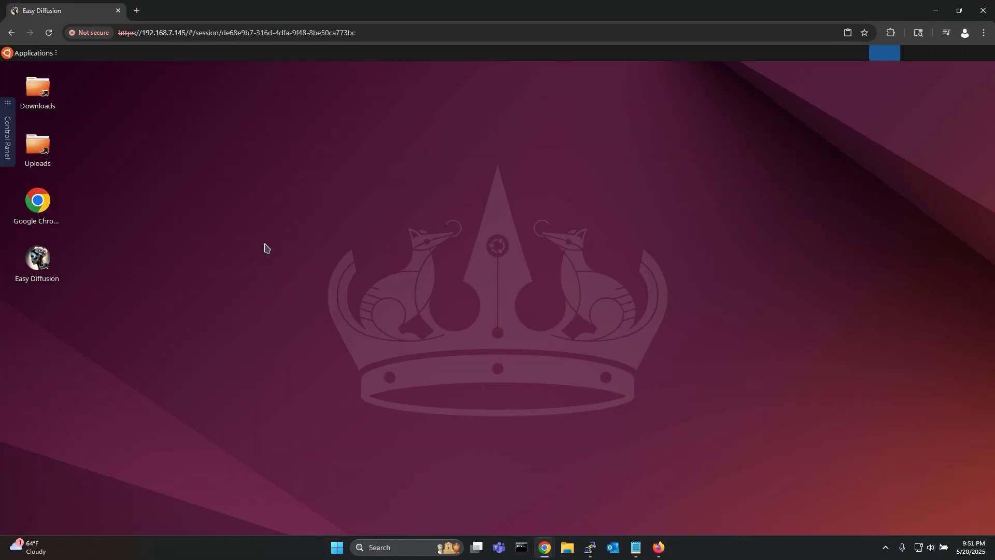
pyautogui.doubleClick(38, 257)
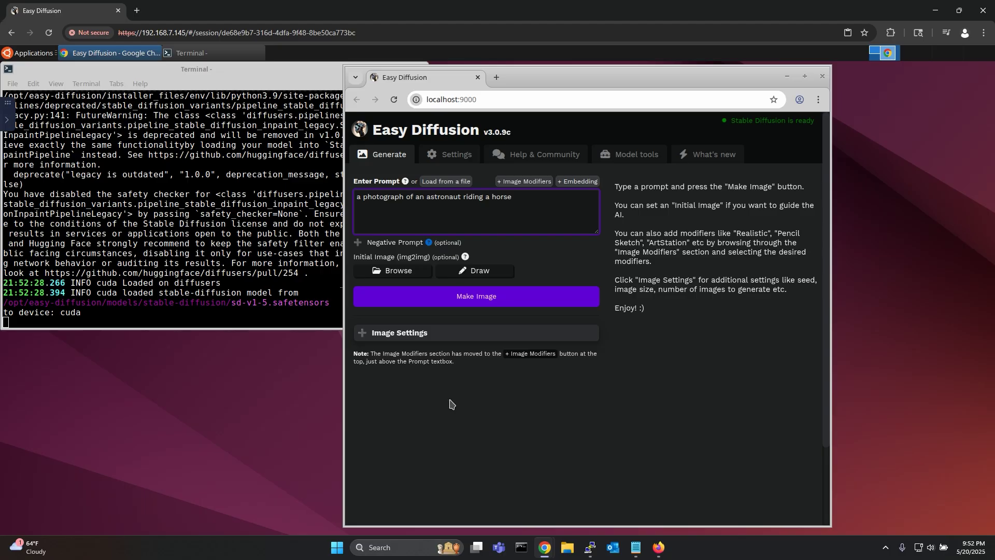
pyautogui.hotkey('ctrl', 'Return')
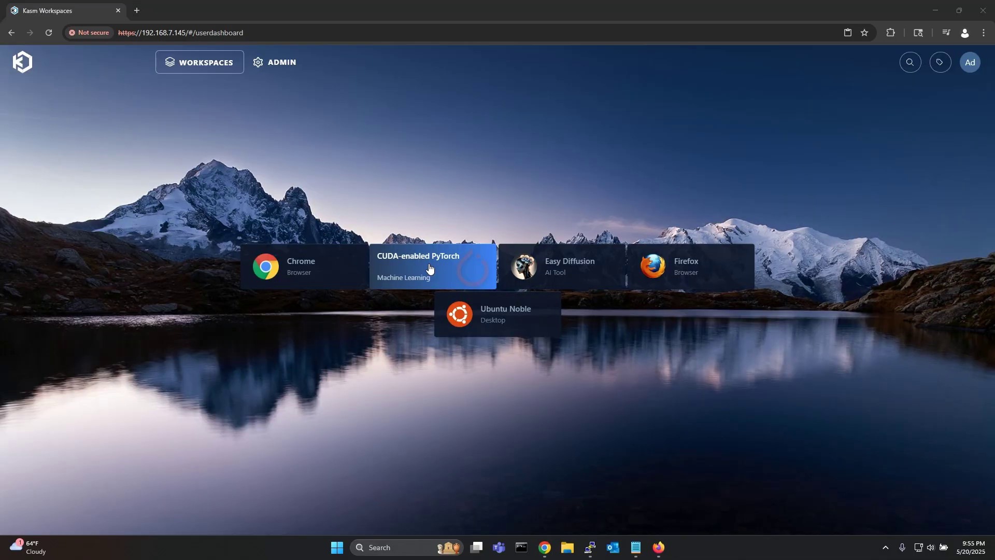
# Launch a CUDA-enabled PyTorch session and open an enlarged Terminal Emulator window.
pyautogui.click(428, 265)
pyautogui.click(465, 351)
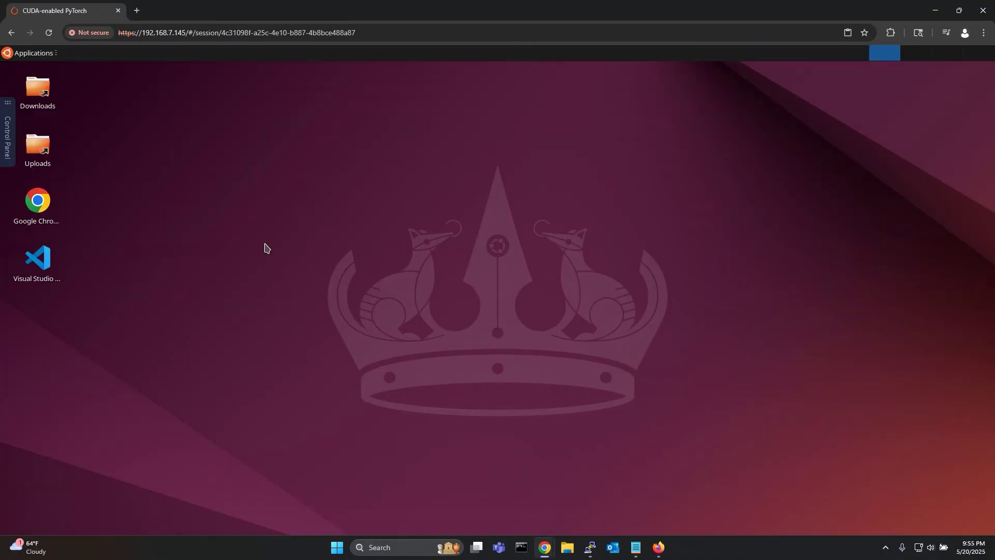
pyautogui.click(50, 59)
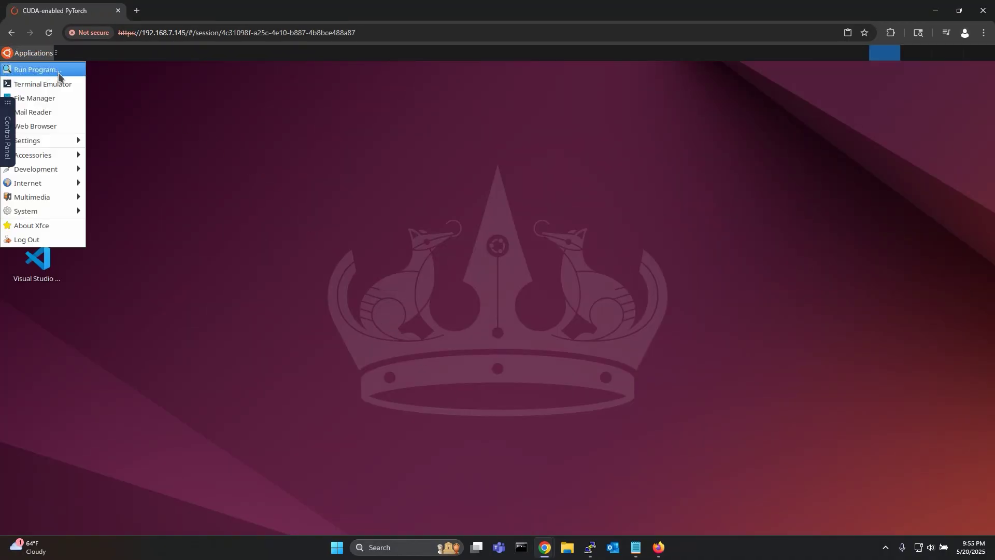
pyautogui.click(58, 72)
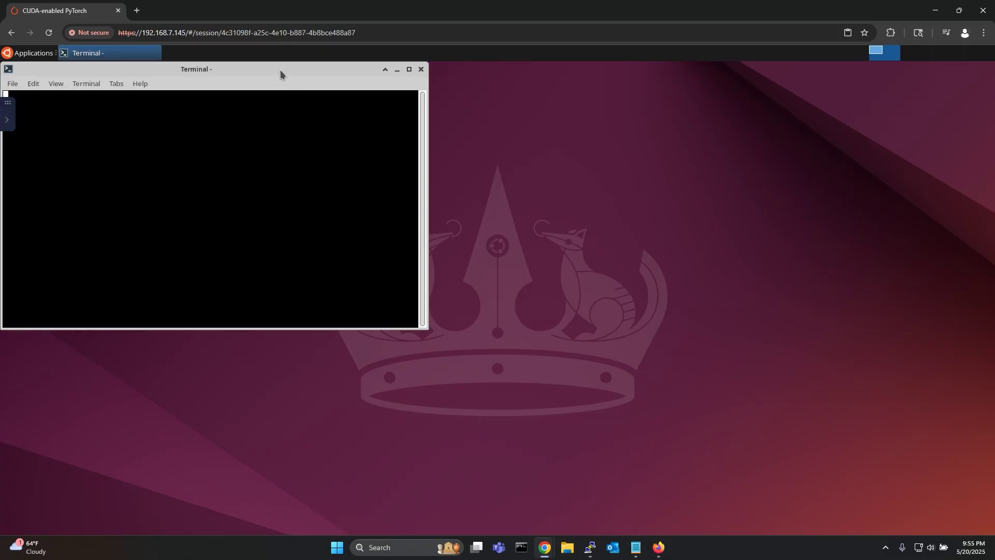
pyautogui.moveTo(280, 69); pyautogui.dragTo(368, 108)
pyautogui.moveTo(515, 368); pyautogui.dragTo(786, 447)
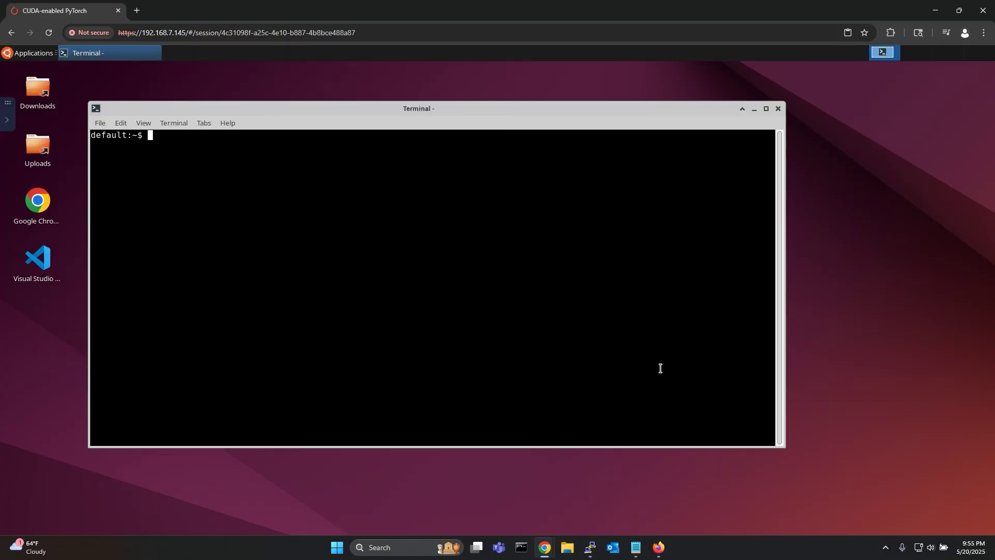
# Enter the torch folder, start python and import torch.
pyautogui.write('cd torch')
pyautogui.press('Return')
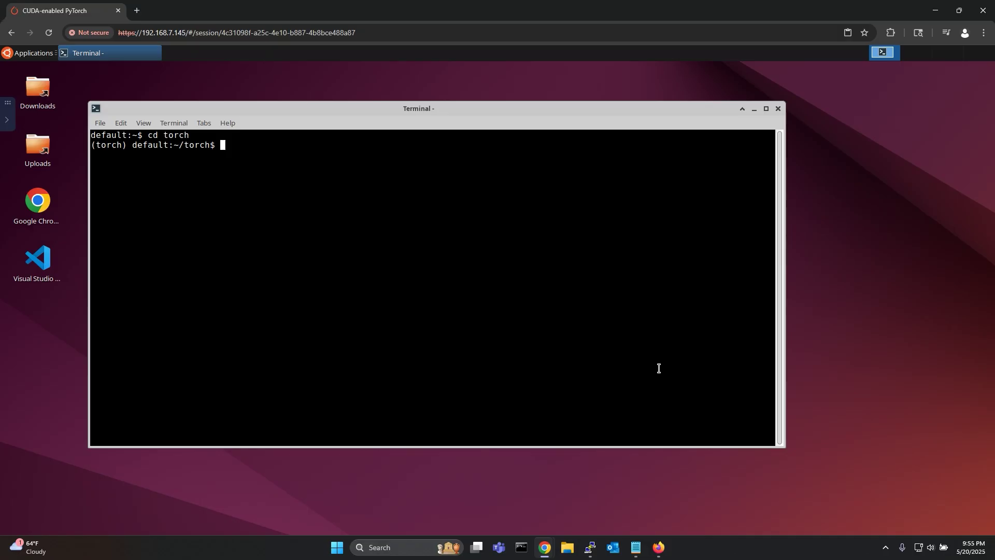
pyautogui.write('python')
pyautogui.press('Return')
pyautogui.write('import torch')
pyautogui.press('Return')
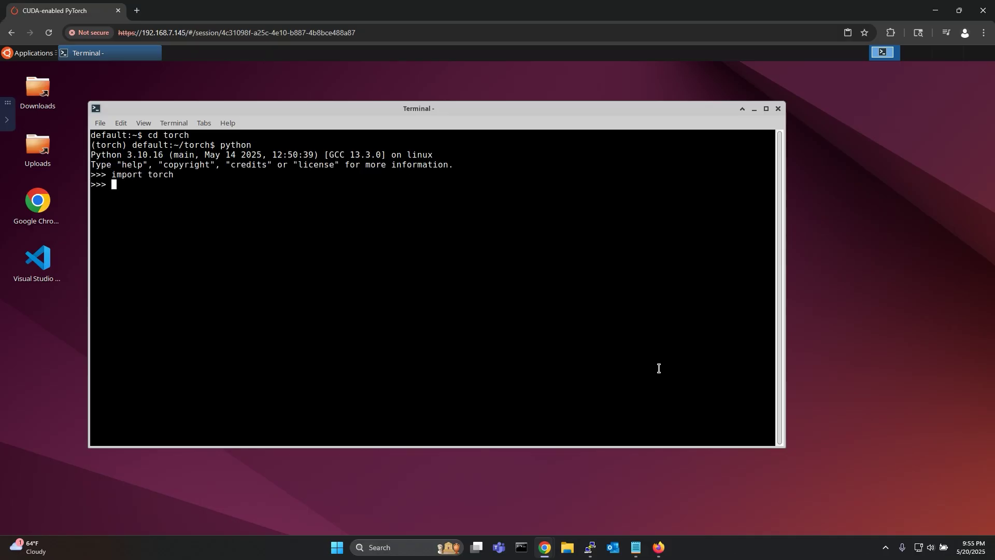
# Check torch.cuda.is_available(), device_count() and get_device_name(0) to confirm the RTX A2000.
pyautogui.write('torch.cuda.is_available()')
pyautogui.press('Return')
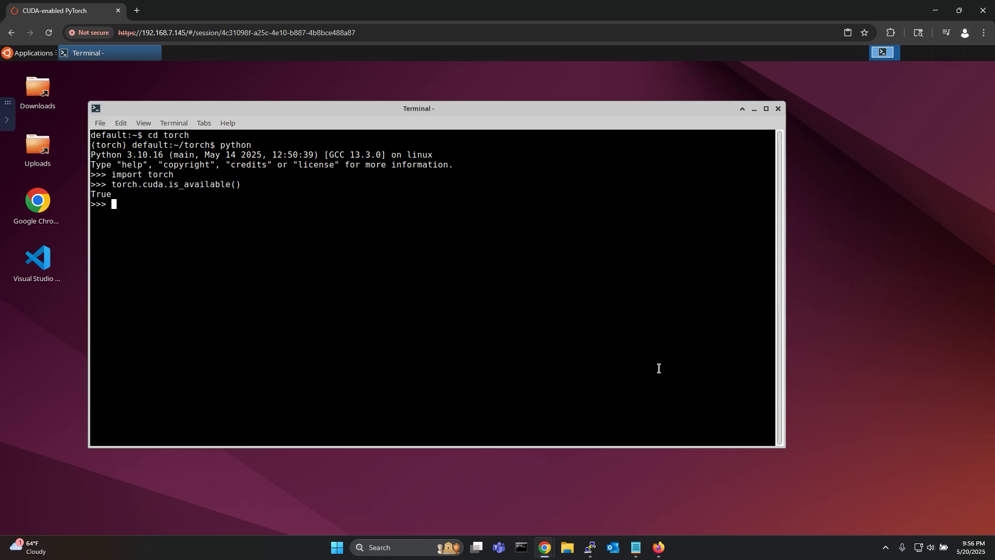
pyautogui.write('torch.cuda.device_count()')
pyautogui.press('Return')
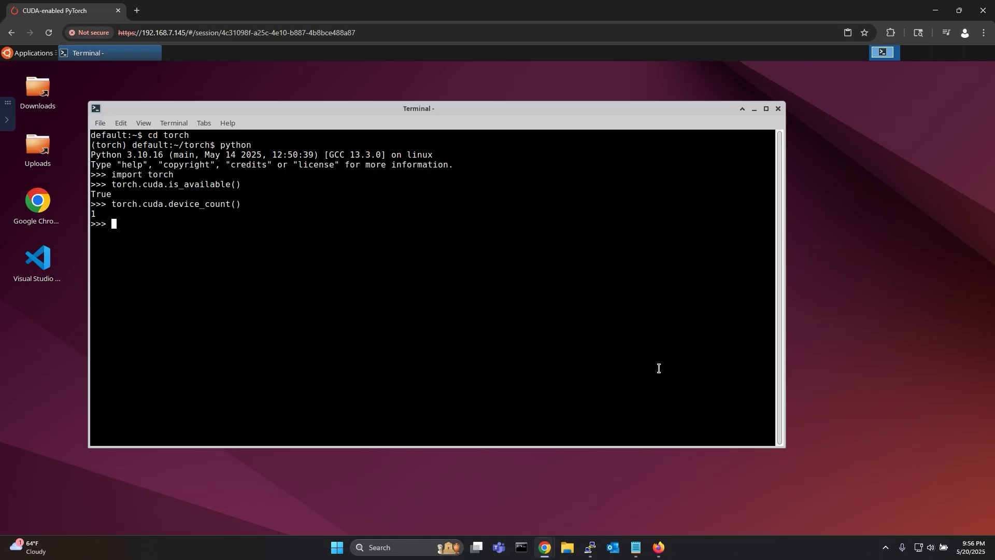
pyautogui.write('torch.cuda.get_device_name(0)')
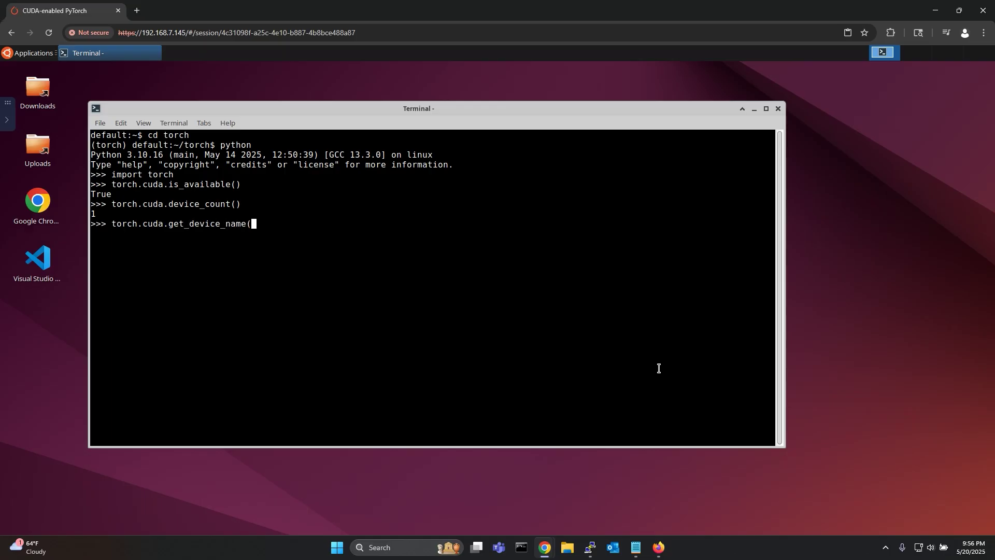
pyautogui.press('Return')
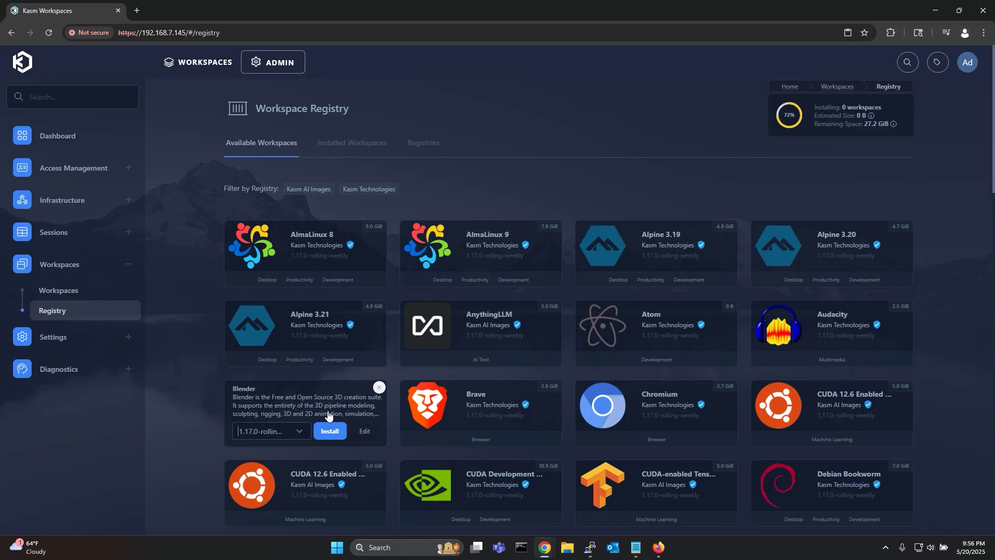
# Install Blender from the registry, then save its workspace with GPU Count 1 and 6768 MB memory.
pyautogui.click(338, 432)
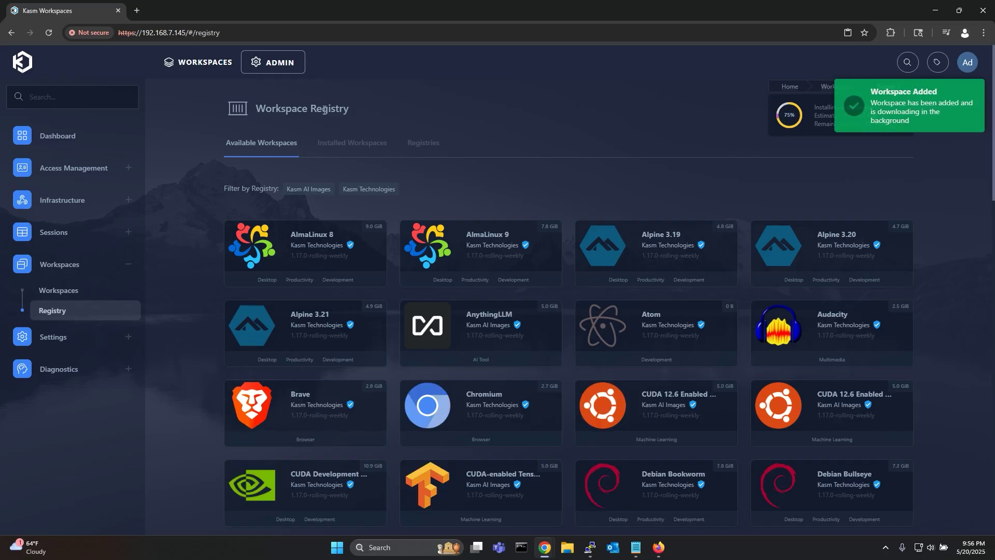
pyautogui.click(111, 297)
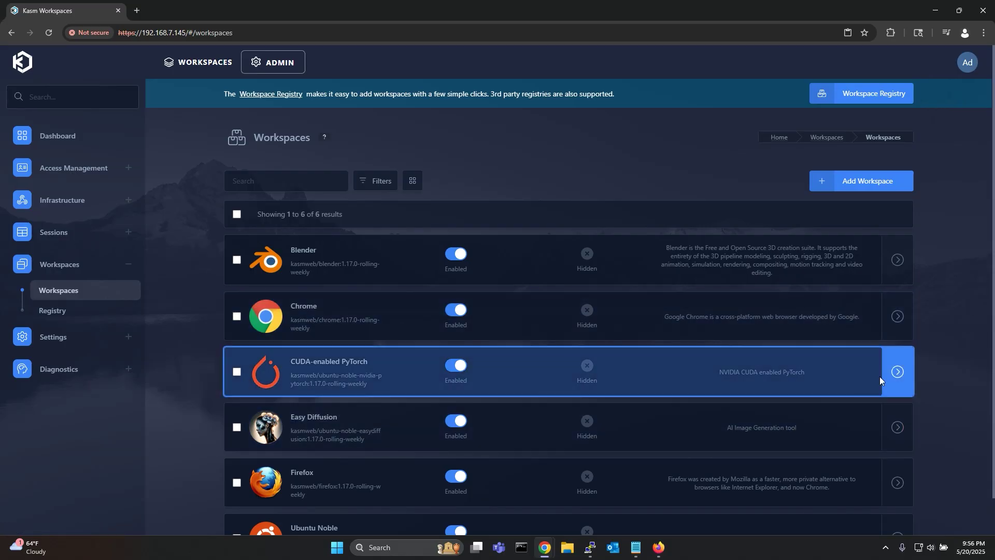
pyautogui.click(851, 266)
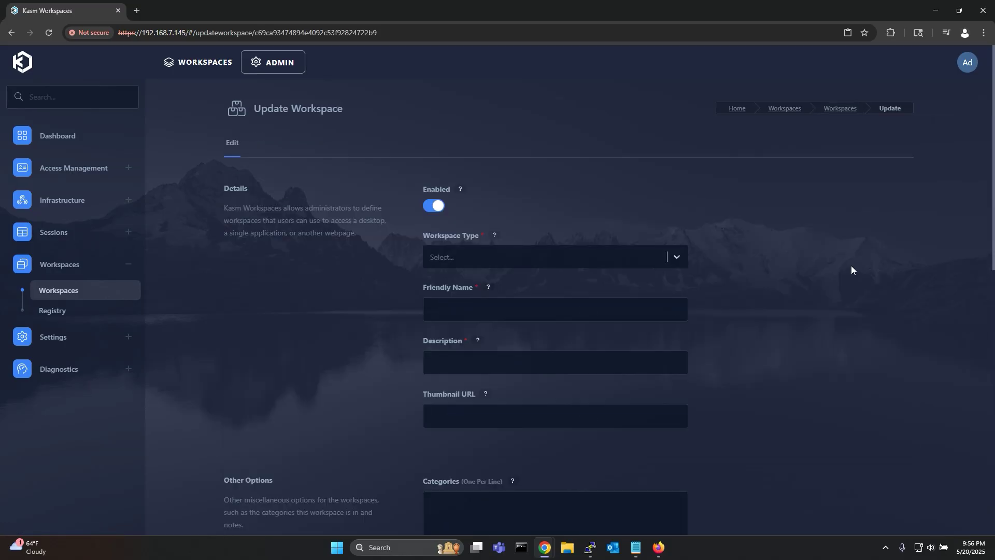
pyautogui.scroll(-9, 765, 356)
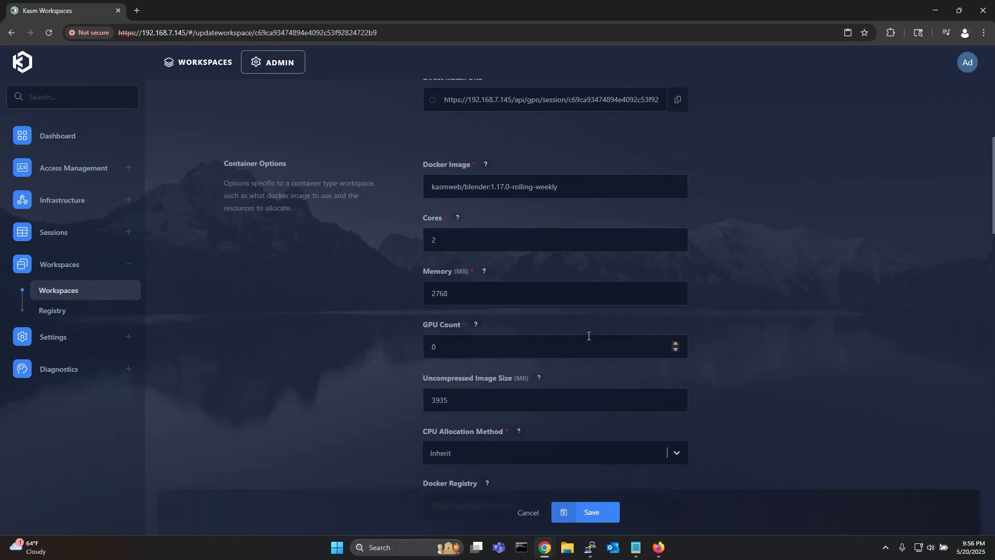
pyautogui.doubleClick(434, 346)
pyautogui.write('1')
pyautogui.hotkey('shift', 'Tab')
pyautogui.write('6768')
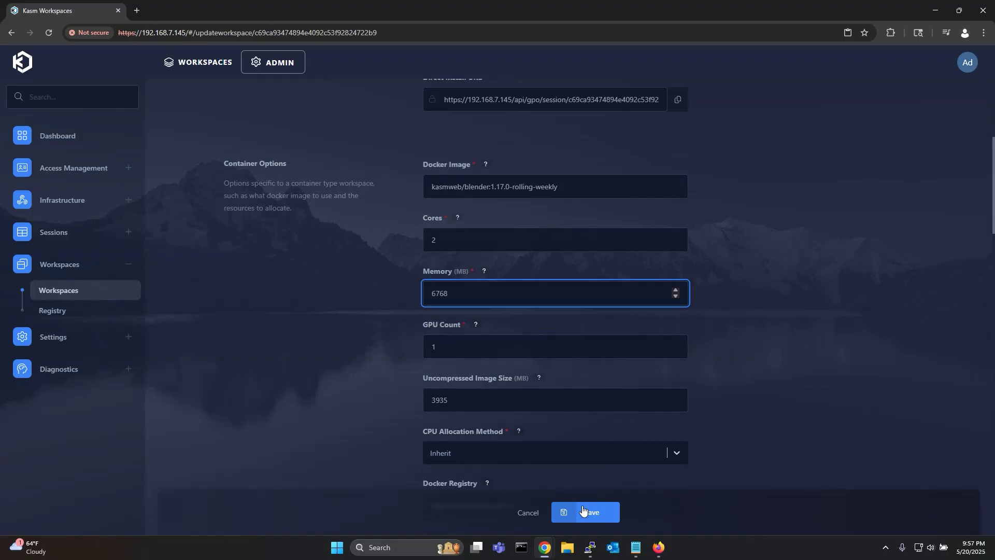
pyautogui.click(582, 510)
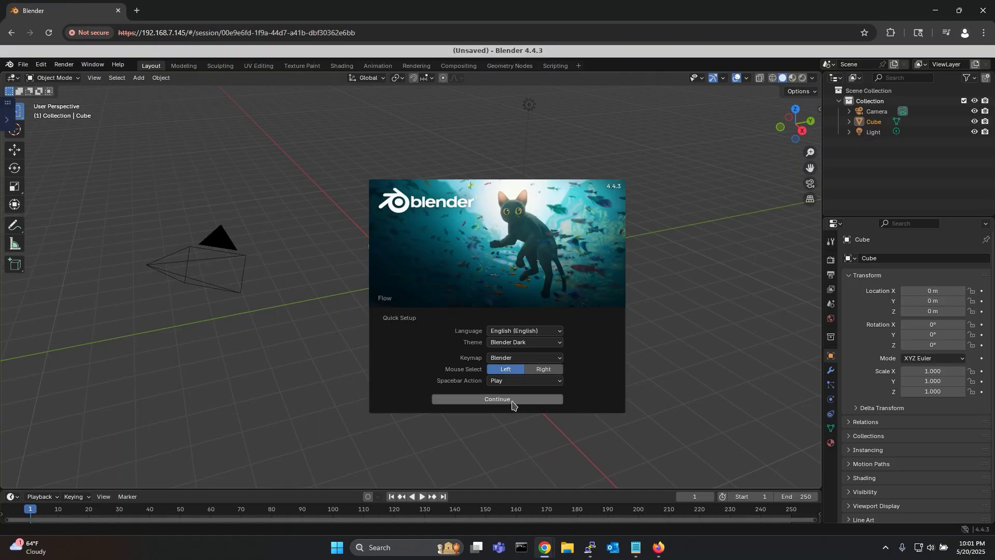
# Accept the default quick-setup settings, close the splash, and orbit the view around the default Cube.
pyautogui.click(513, 399)
pyautogui.click(423, 310)
pyautogui.moveTo(426, 313); pyautogui.dragTo(430, 290)
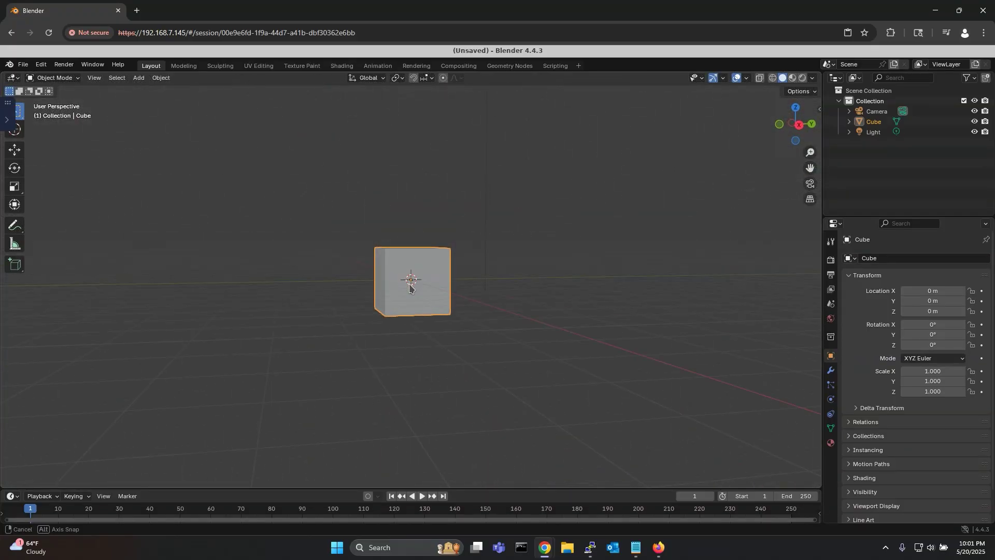